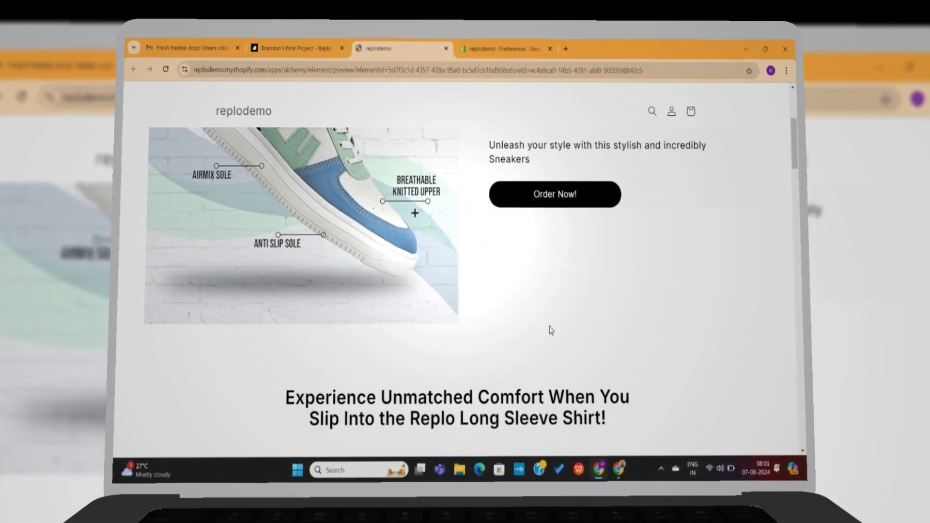
Scroll through the storefront preview of the finished sneaker landing page
{"action": "scroll", "coordinate": [551, 330], "scroll_direction": "down", "scroll_amount": 15}
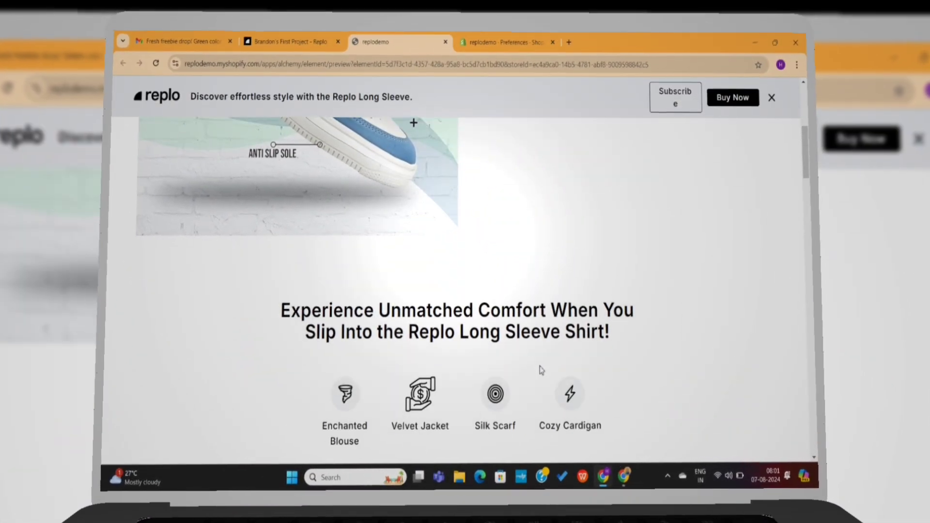
{"action": "scroll", "coordinate": [492, 342], "scroll_direction": "down", "scroll_amount": 15}
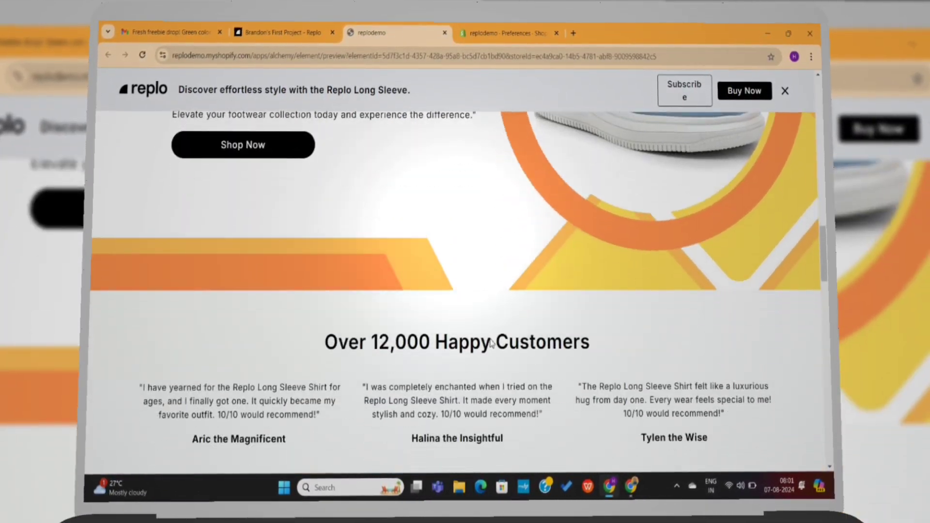
{"action": "scroll", "coordinate": [492, 342], "scroll_direction": "down", "scroll_amount": 10}
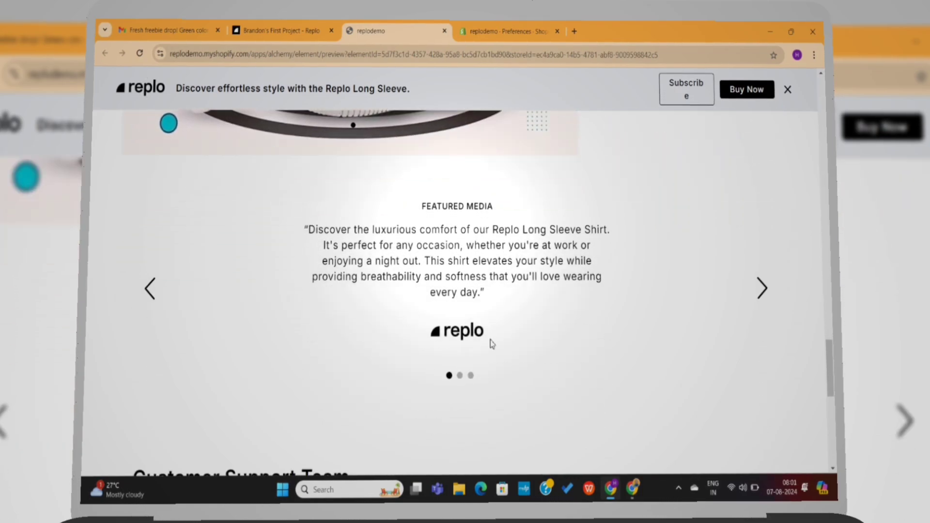
{"action": "scroll", "coordinate": [490, 341], "scroll_direction": "up", "scroll_amount": 20}
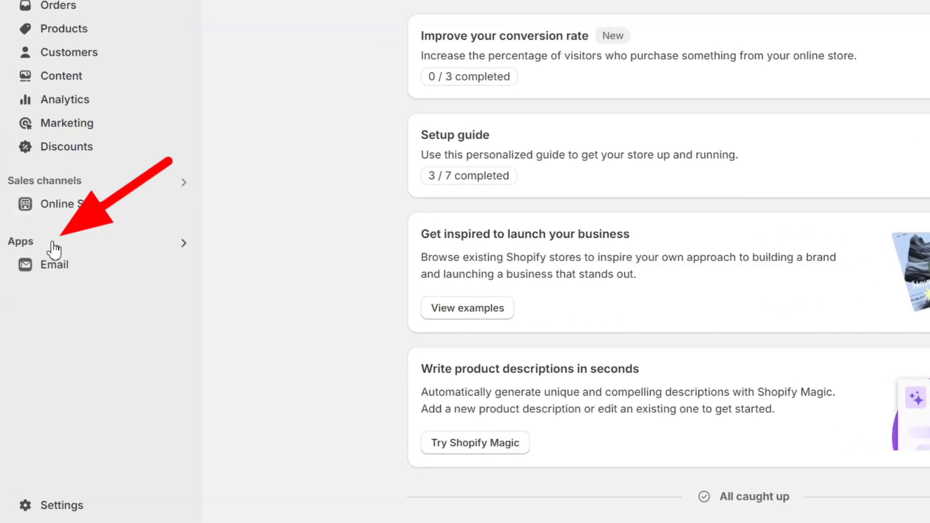
Search the Shopify apps for 'replo' and install Replo Landing Page Designer
{"action": "left_click", "coordinate": [36, 290]}
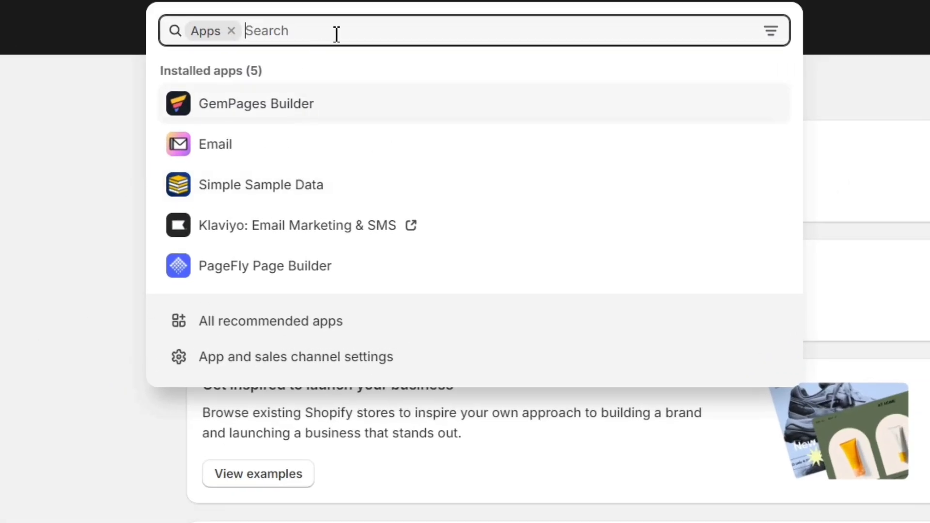
{"action": "type", "text": "replo"}
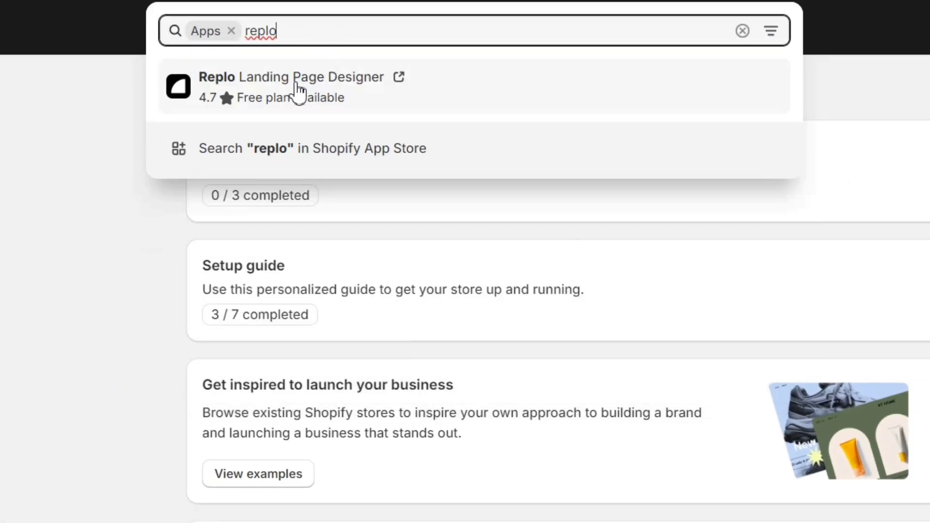
{"action": "left_click", "coordinate": [296, 86]}
{"action": "left_click_drag", "start_coordinate": [231, 140], "coordinate": [72, 151]}
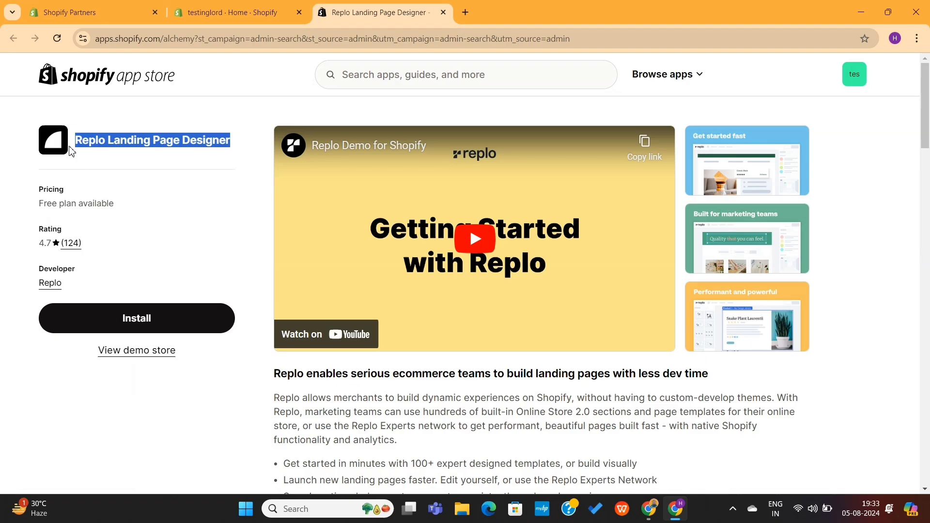
{"action": "left_click", "coordinate": [153, 186]}
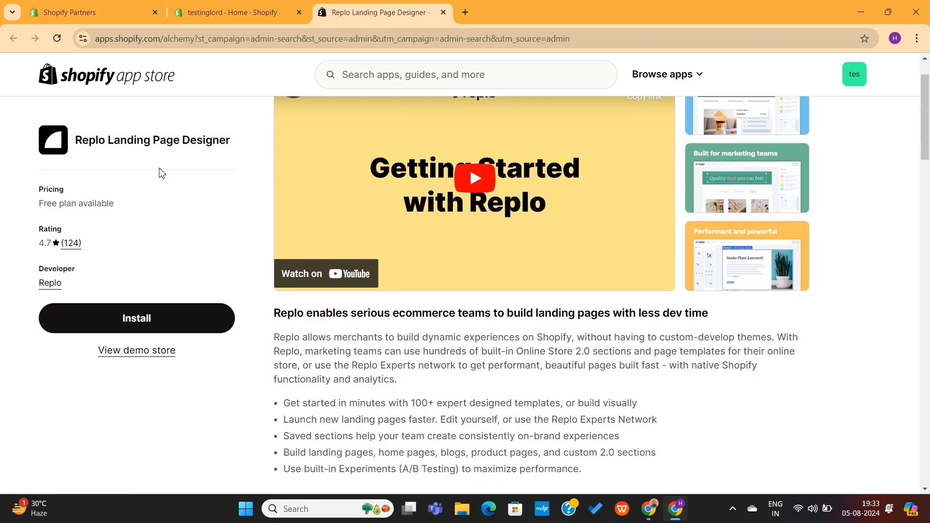
{"action": "left_click", "coordinate": [137, 320]}
{"action": "left_click", "coordinate": [693, 337]}
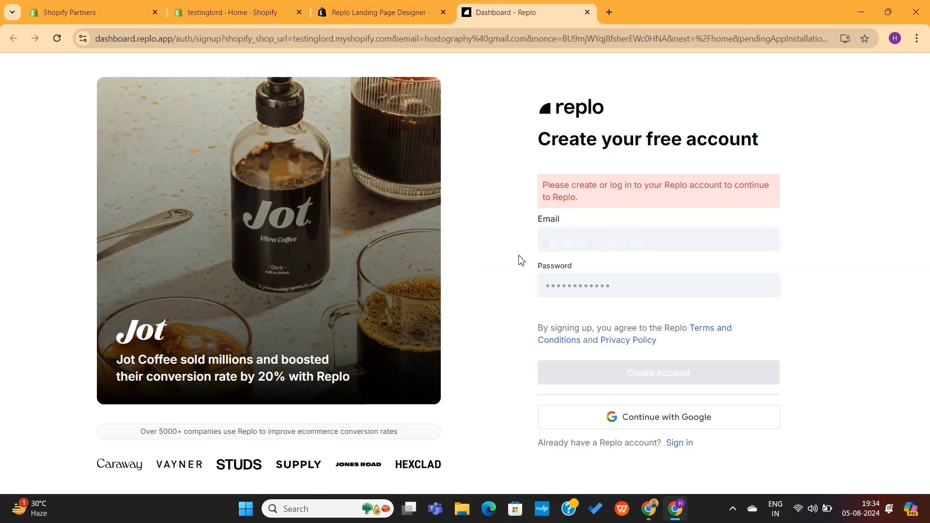
Sign up with an email and the suggested strong password, then enter first and last name
{"action": "left_click", "coordinate": [567, 242]}
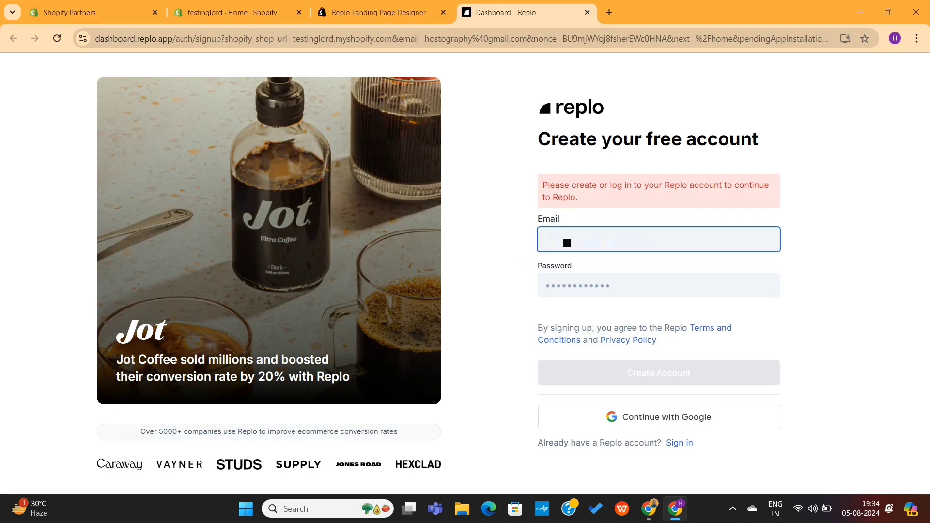
{"action": "left_click", "coordinate": [606, 289]}
{"action": "left_click", "coordinate": [625, 317]}
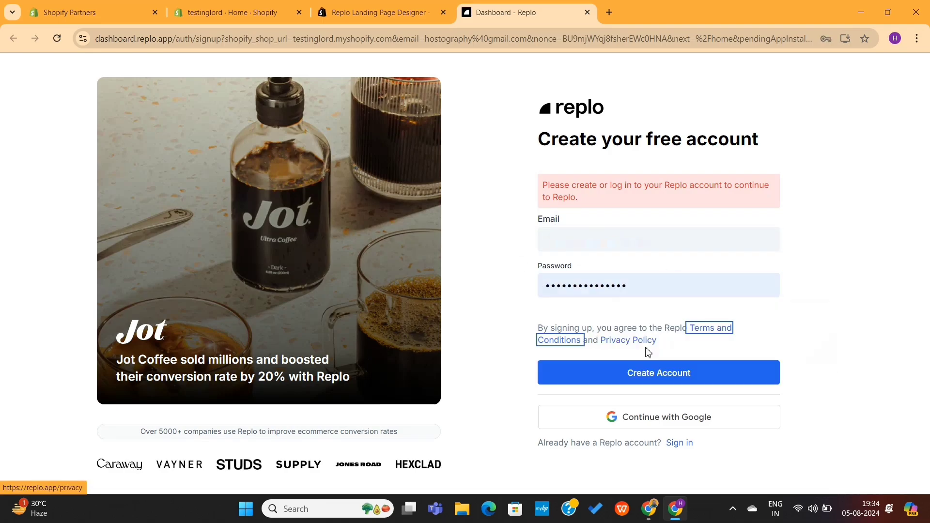
{"action": "left_click", "coordinate": [638, 381]}
{"action": "left_click", "coordinate": [299, 261]}
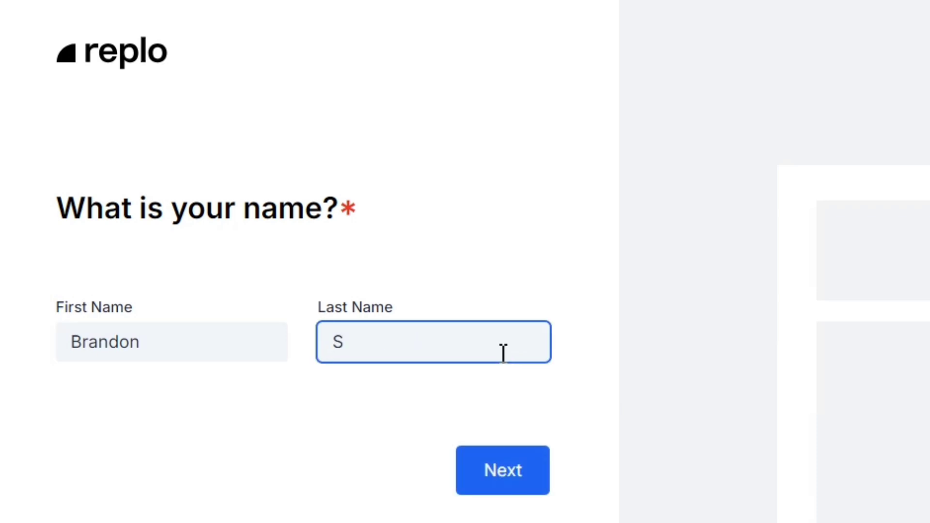
{"action": "left_click", "coordinate": [504, 470]}
Answer X/Twitter and Other Social Media as sources, $0-$500k revenue, and solo use
{"action": "left_click", "coordinate": [91, 160]}
{"action": "left_click", "coordinate": [324, 295]}
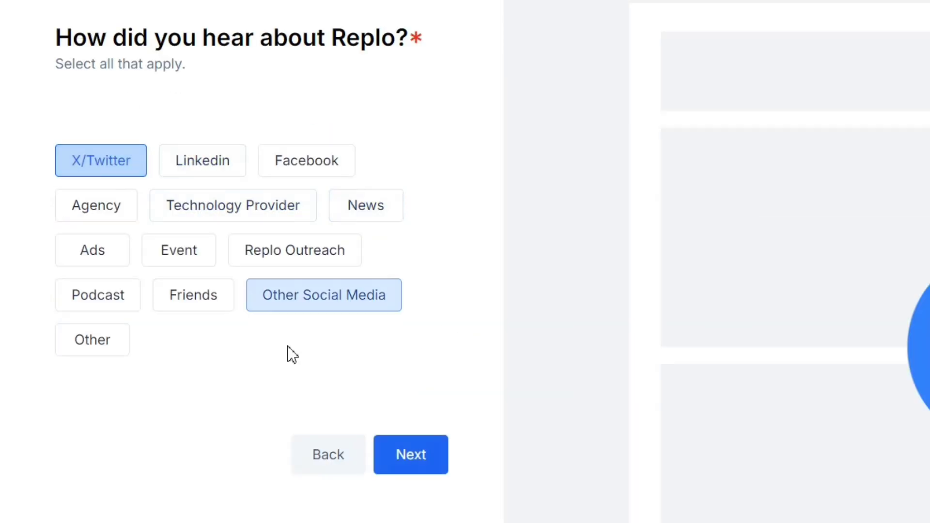
{"action": "left_click", "coordinate": [411, 453]}
{"action": "left_click", "coordinate": [299, 173]}
{"action": "left_click", "coordinate": [411, 333]}
{"action": "left_click", "coordinate": [106, 139]}
{"action": "left_click", "coordinate": [409, 301]}
{"action": "left_click", "coordinate": [411, 344]}
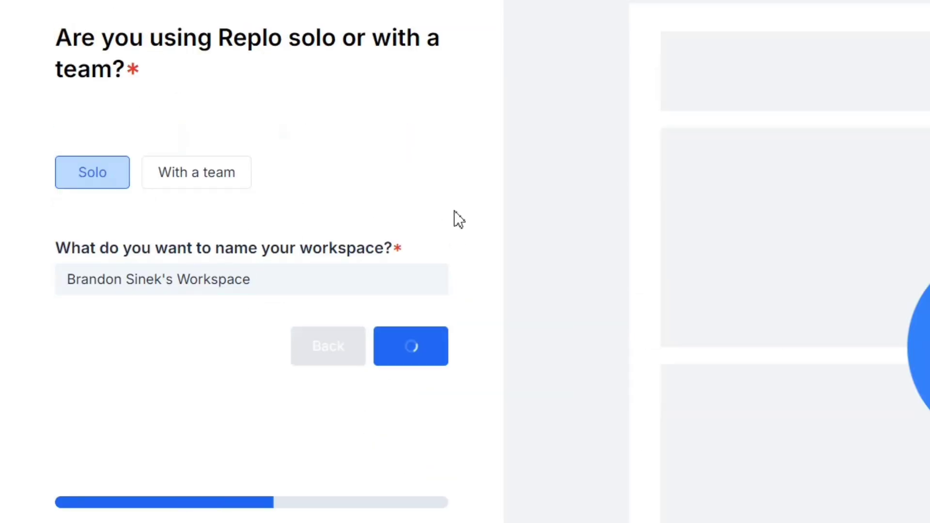
{"action": "left_click", "coordinate": [261, 94]}
Add use cases, answer the experience question, and set the industry to Clothing
{"action": "left_click", "coordinate": [218, 138]}
{"action": "left_click", "coordinate": [194, 184]}
{"action": "left_click", "coordinate": [411, 453]}
{"action": "left_click", "coordinate": [228, 174]}
{"action": "left_click", "coordinate": [260, 172]}
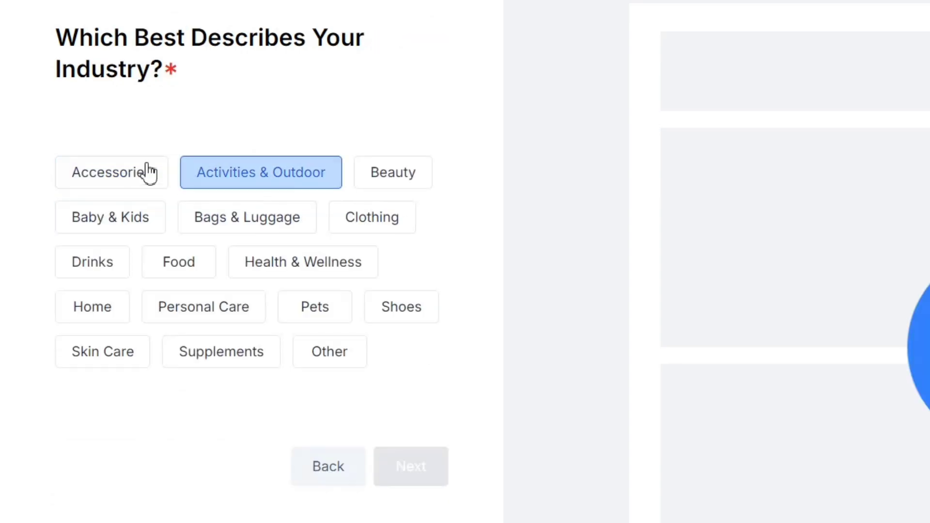
{"action": "left_click", "coordinate": [144, 224]}
{"action": "left_click", "coordinate": [260, 172]}
{"action": "left_click", "coordinate": [111, 173]}
{"action": "left_click", "coordinate": [372, 217]}
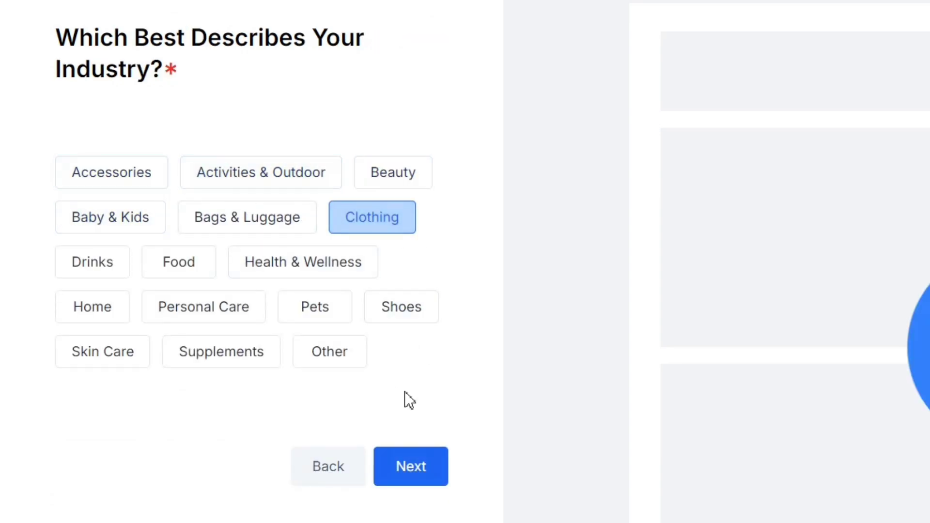
{"action": "left_click", "coordinate": [426, 467]}
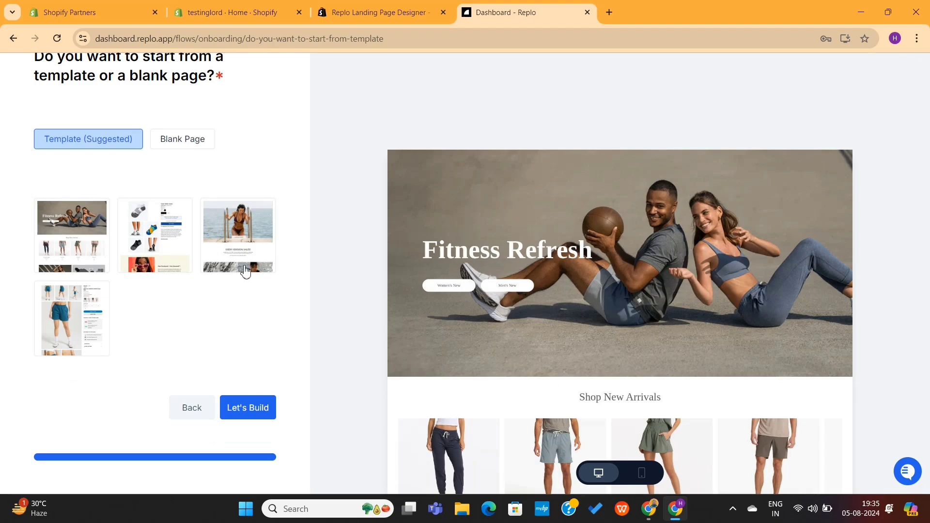
Choose Blank Page over the suggested template and start building in the editor
{"action": "scroll", "coordinate": [154, 320], "scroll_direction": "up", "scroll_amount": 3}
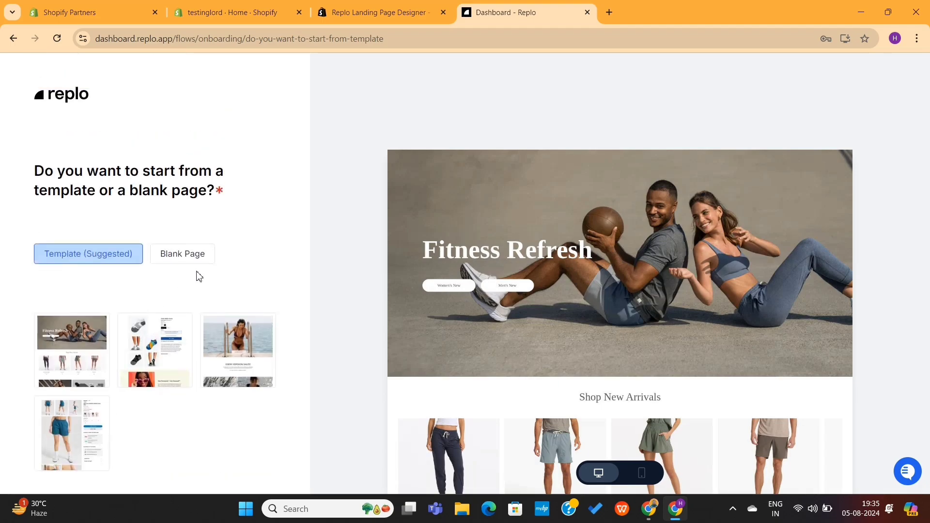
{"action": "scroll", "coordinate": [288, 262], "scroll_direction": "down", "scroll_amount": 3}
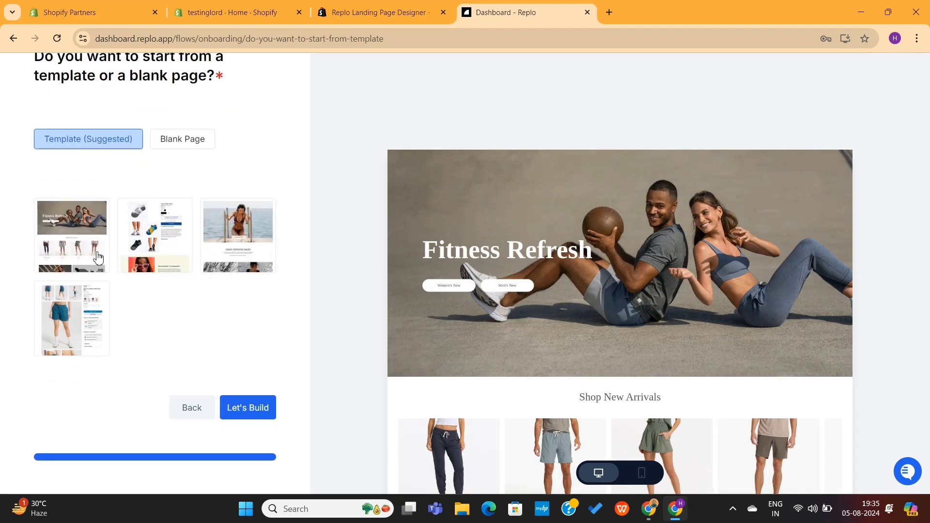
{"action": "scroll", "coordinate": [196, 328], "scroll_direction": "up", "scroll_amount": 3}
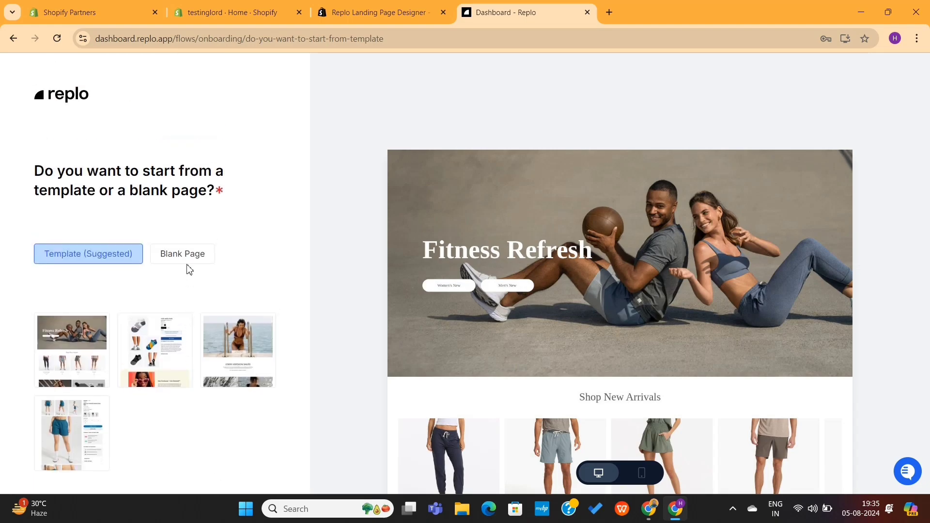
{"action": "left_click", "coordinate": [182, 254]}
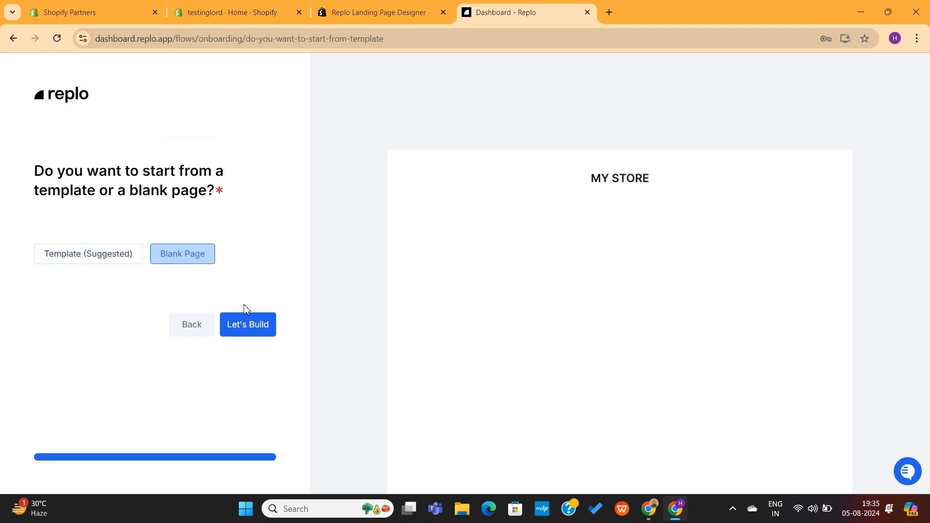
{"action": "left_click", "coordinate": [253, 324]}
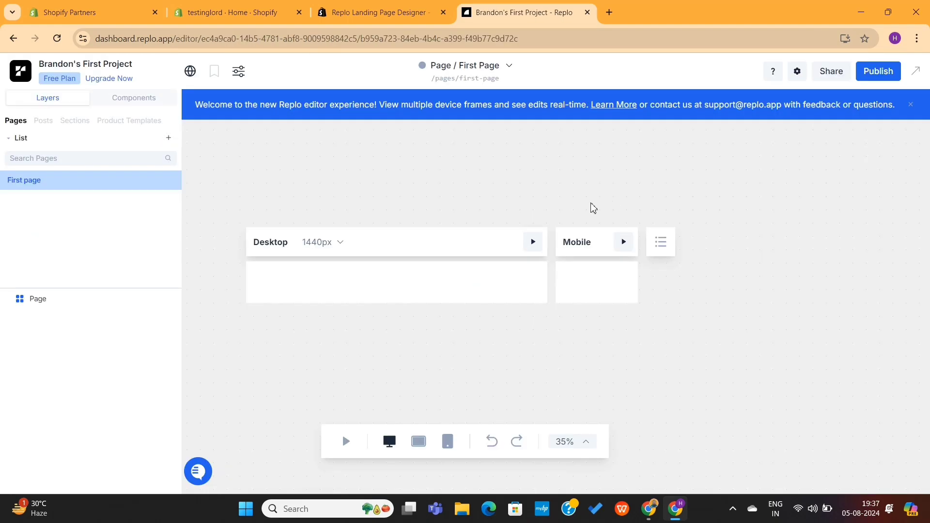
Select the empty Desktop page frame and show the Components library categories
{"action": "scroll", "coordinate": [490, 205], "scroll_direction": "down", "scroll_amount": 2}
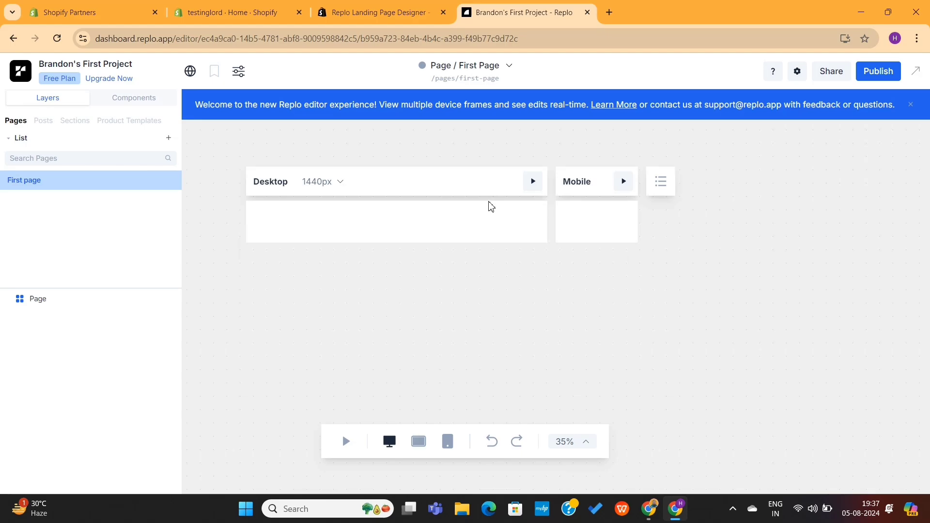
{"action": "left_click", "coordinate": [431, 223]}
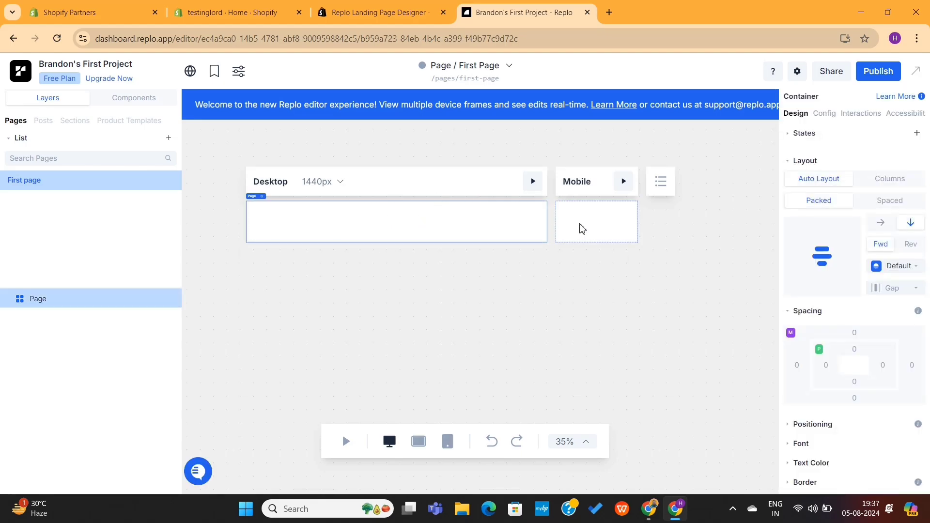
{"action": "scroll", "coordinate": [806, 222], "scroll_direction": "down", "scroll_amount": 3}
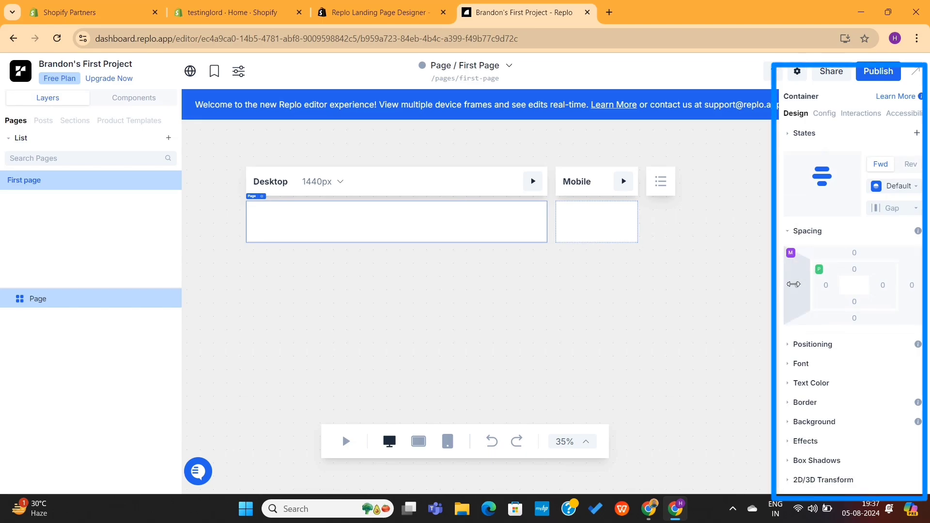
{"action": "scroll", "coordinate": [833, 375], "scroll_direction": "up", "scroll_amount": 3}
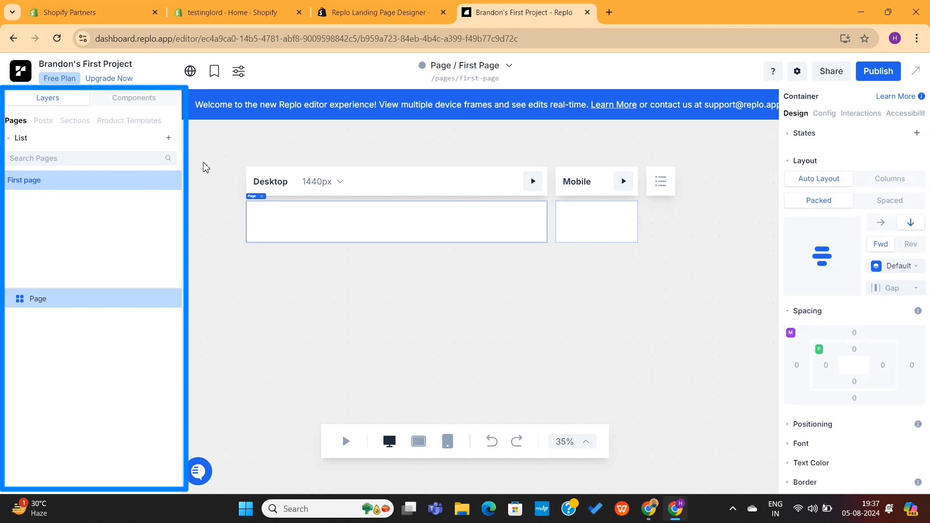
{"action": "left_click", "coordinate": [141, 103]}
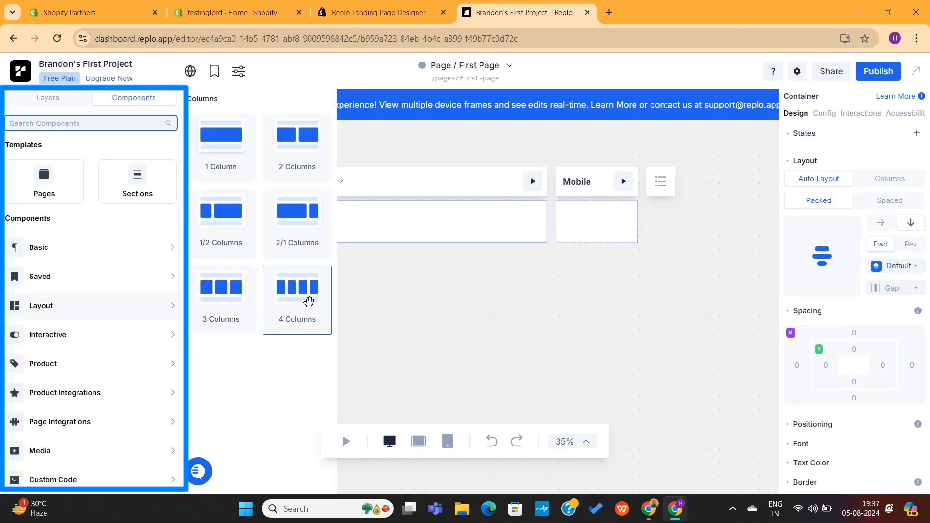
{"action": "mouse_move", "coordinate": [190, 337]}
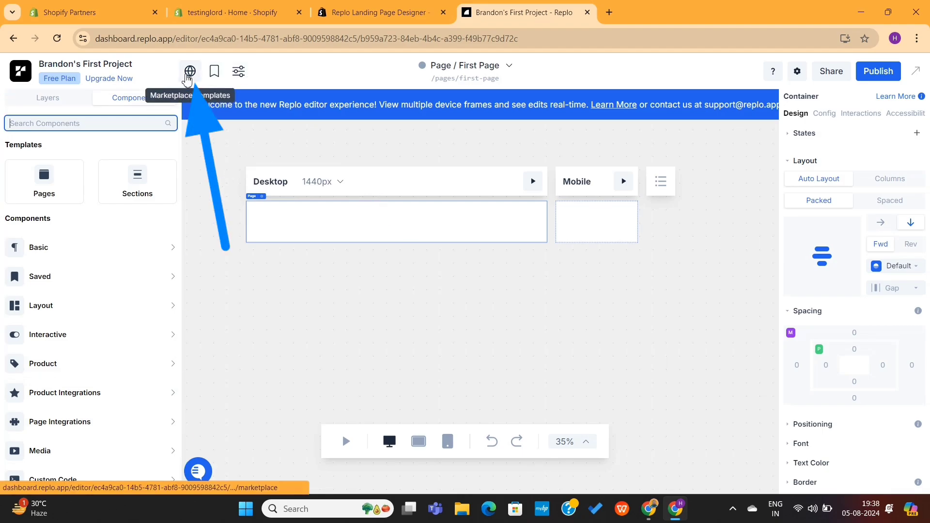
Browse the Replo Marketplace page templates, then the Section templates
{"action": "left_click", "coordinate": [188, 76]}
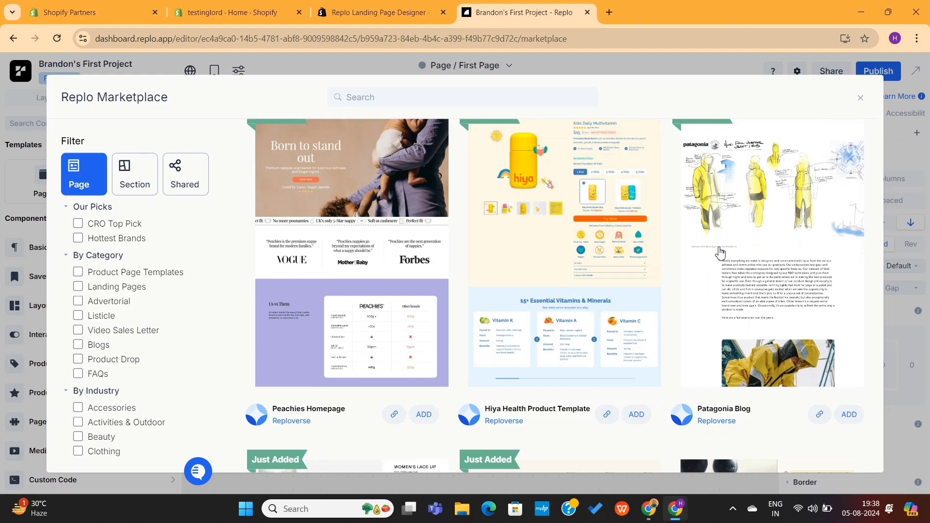
{"action": "scroll", "coordinate": [721, 253], "scroll_direction": "down", "scroll_amount": 5}
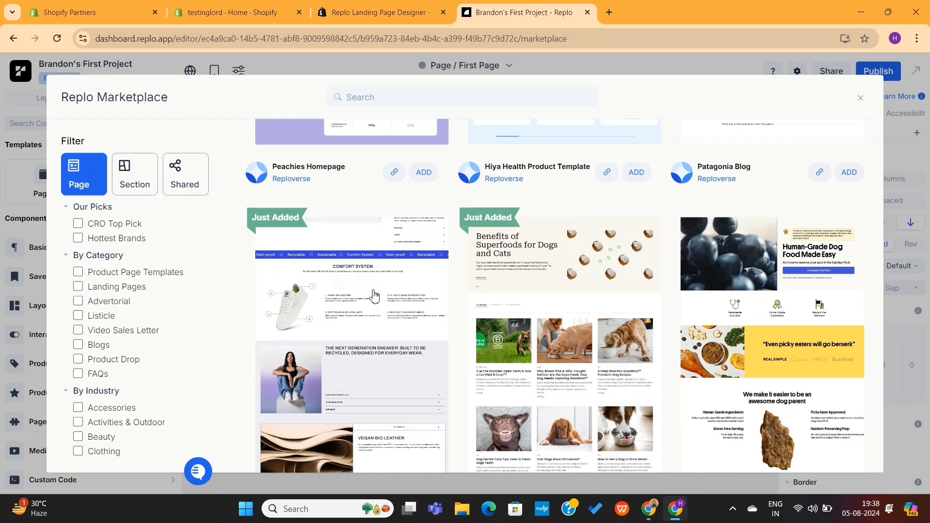
{"action": "scroll", "coordinate": [369, 319], "scroll_direction": "down", "scroll_amount": 1}
{"action": "scroll", "coordinate": [369, 329], "scroll_direction": "down", "scroll_amount": 5}
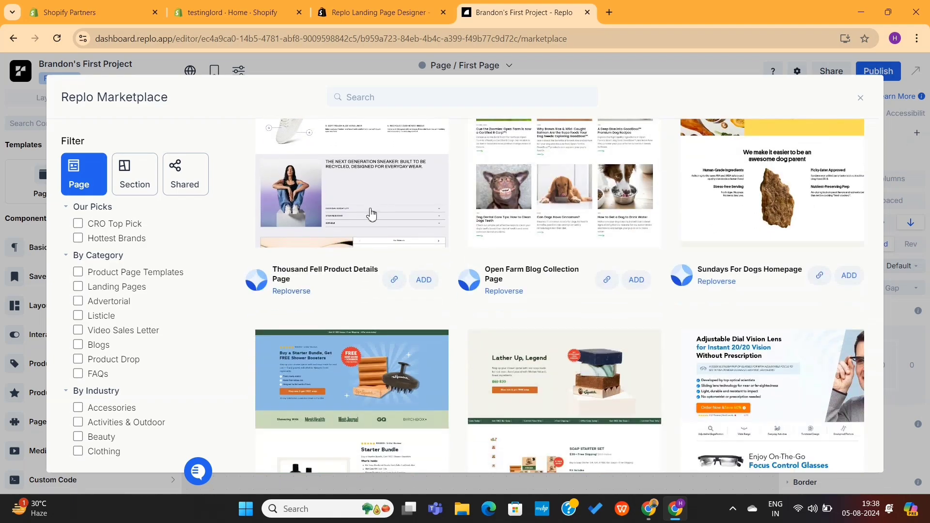
{"action": "scroll", "coordinate": [404, 288], "scroll_direction": "down", "scroll_amount": 3}
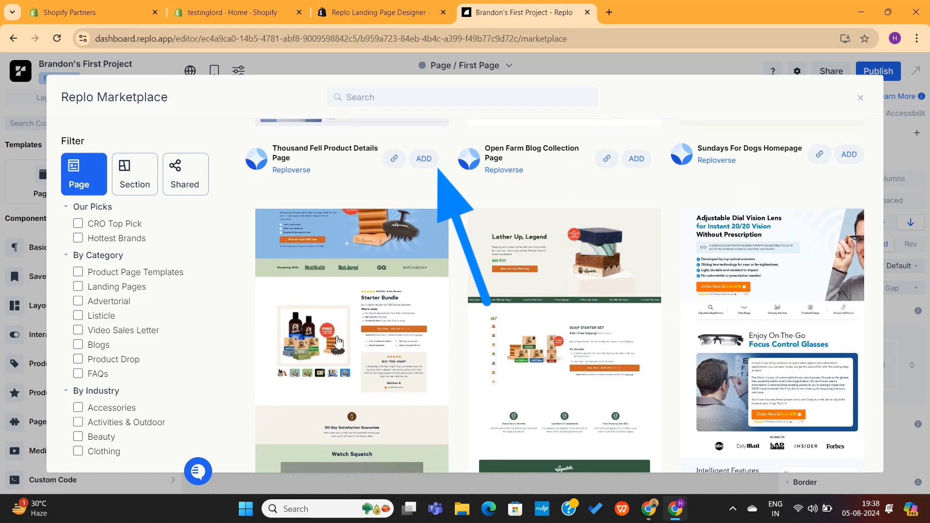
{"action": "scroll", "coordinate": [531, 329], "scroll_direction": "up", "scroll_amount": 4}
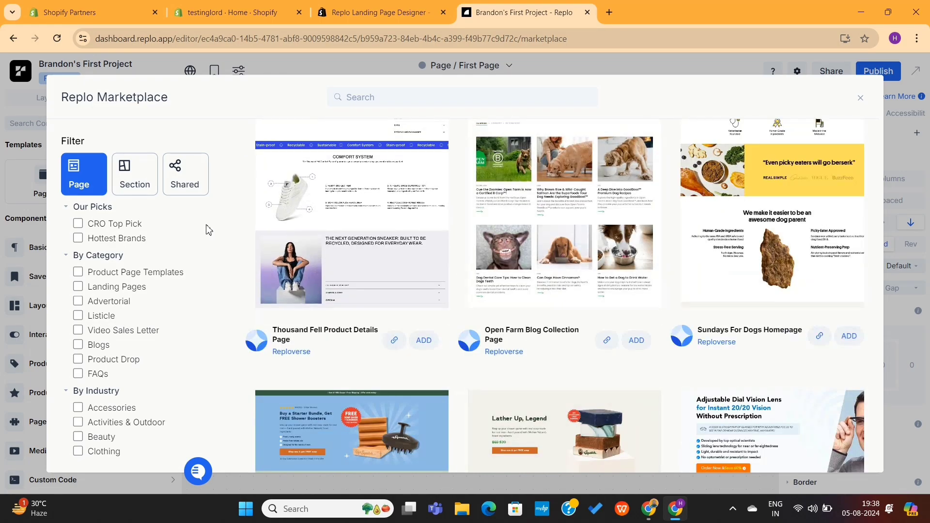
{"action": "left_click", "coordinate": [136, 180]}
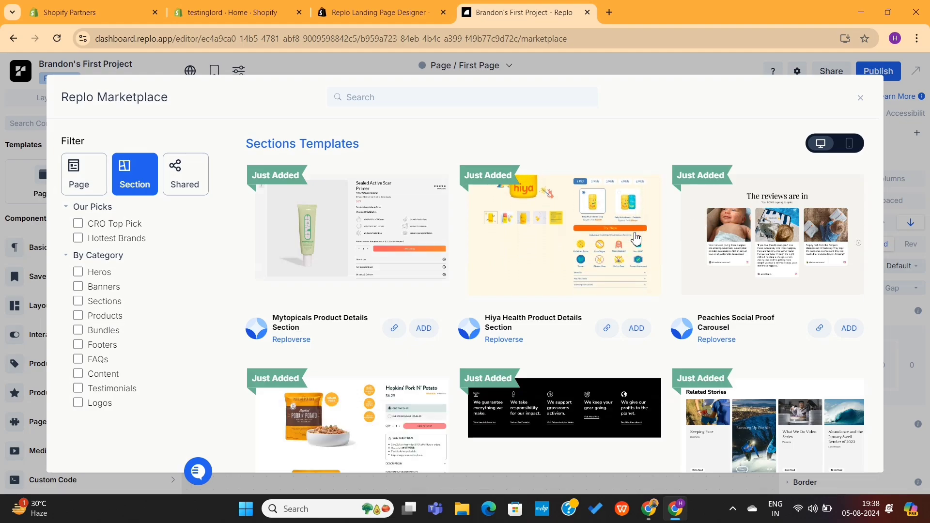
{"action": "scroll", "coordinate": [636, 238], "scroll_direction": "down", "scroll_amount": 2}
{"action": "scroll", "coordinate": [636, 238], "scroll_direction": "down", "scroll_amount": 3}
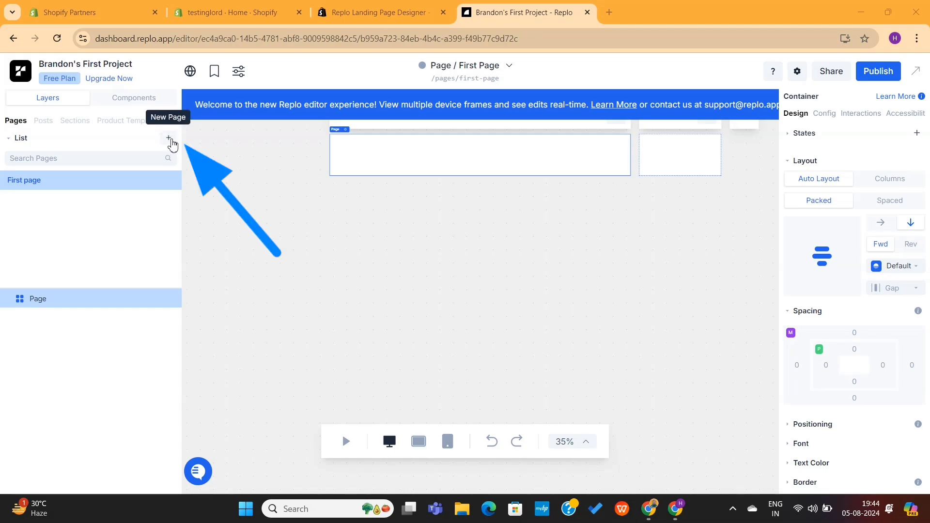
Start a new page from the + button beside the Pages list
{"action": "left_click", "coordinate": [169, 139]}
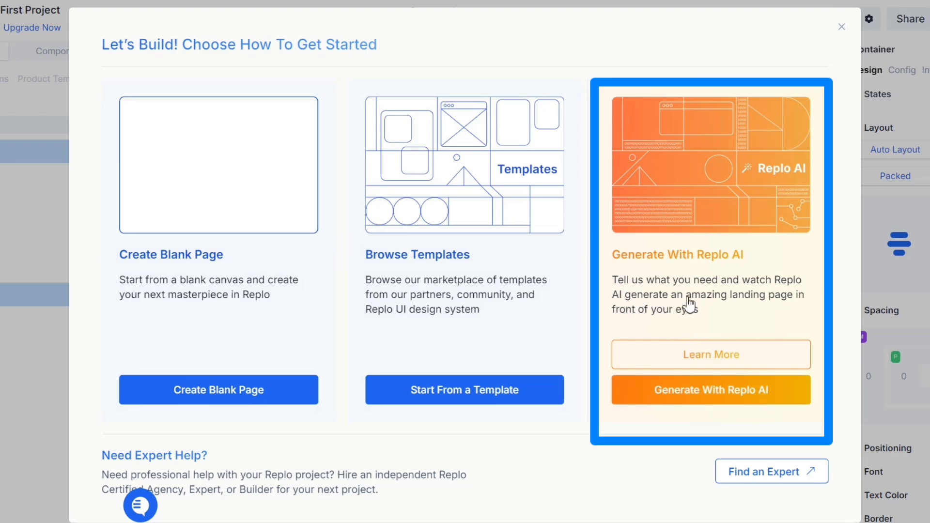
Set up an AI page named Test: Long Form Offer Page, Friendly tone, Maximize Conversion
{"action": "left_click", "coordinate": [690, 395]}
{"action": "type", "text": "Test Product Page"}
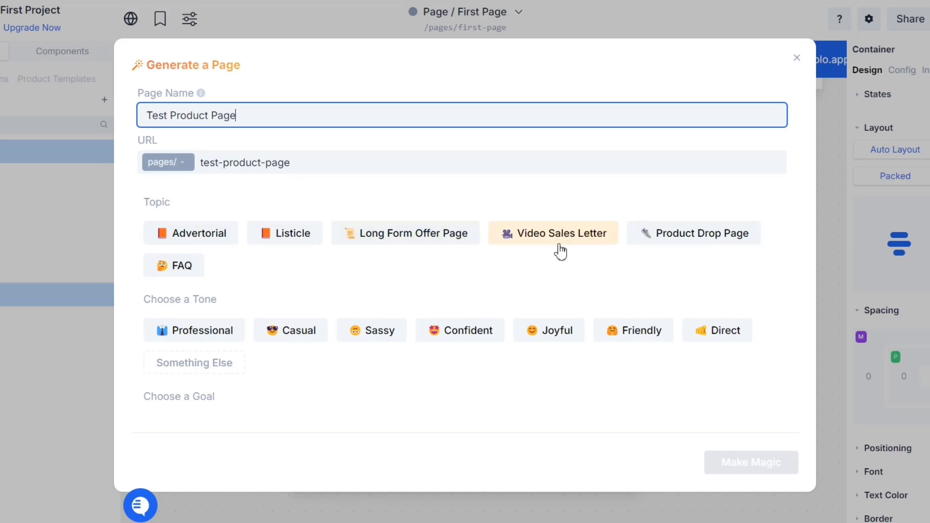
{"action": "left_click", "coordinate": [446, 243]}
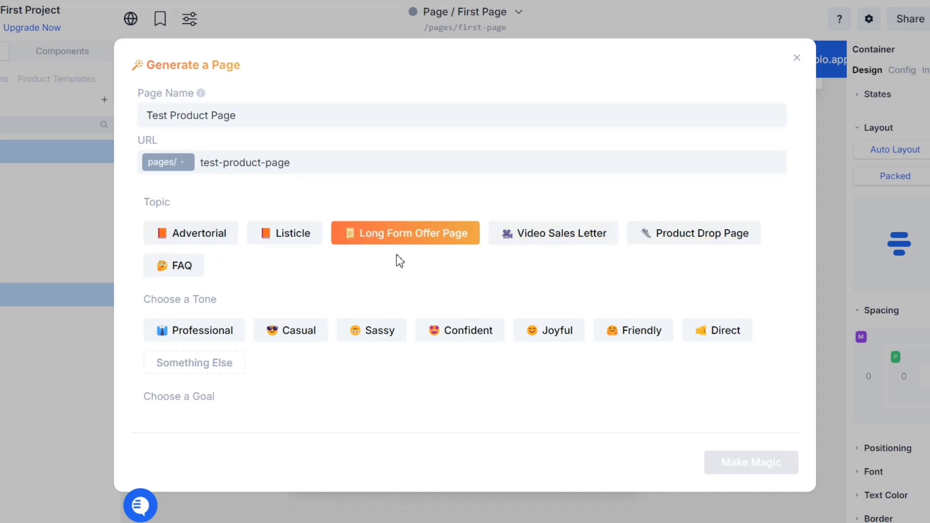
{"action": "scroll", "coordinate": [397, 254], "scroll_direction": "down", "scroll_amount": 3}
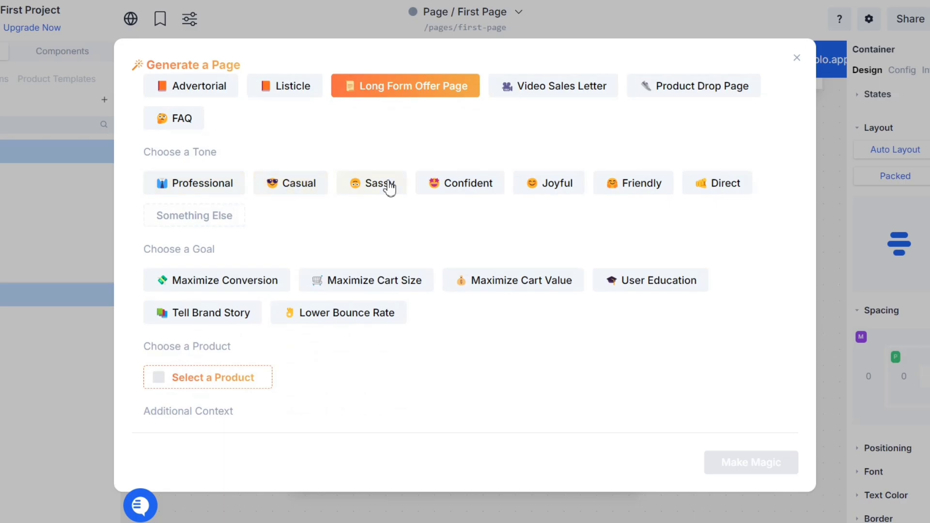
{"action": "left_click", "coordinate": [645, 187]}
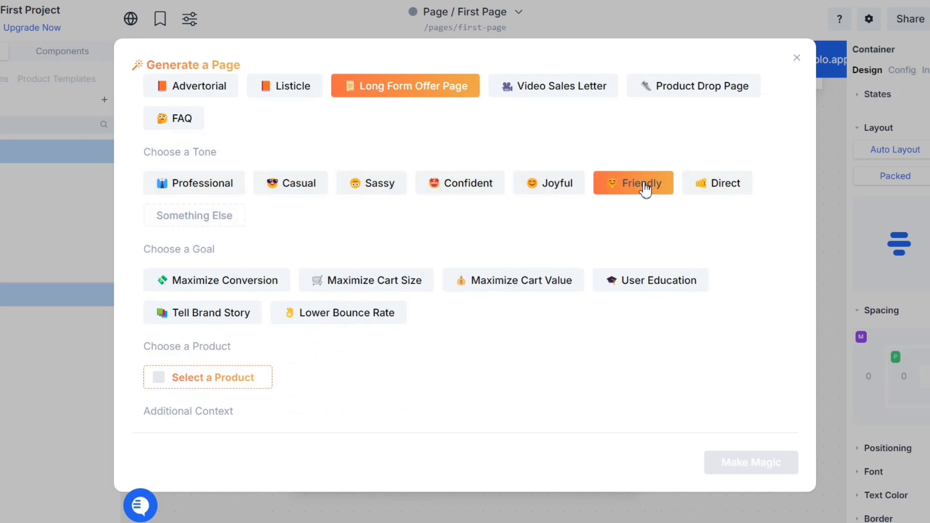
{"action": "scroll", "coordinate": [300, 216], "scroll_direction": "down", "scroll_amount": 2}
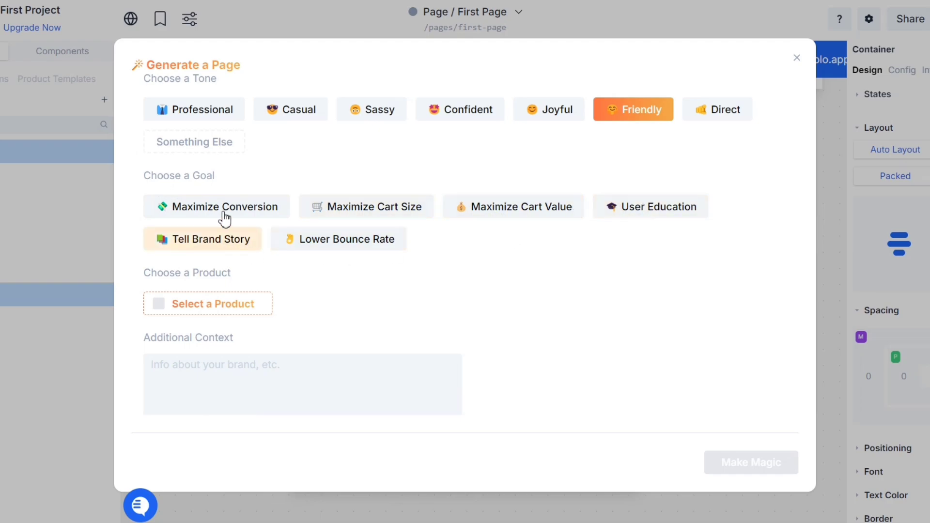
{"action": "left_click", "coordinate": [256, 216]}
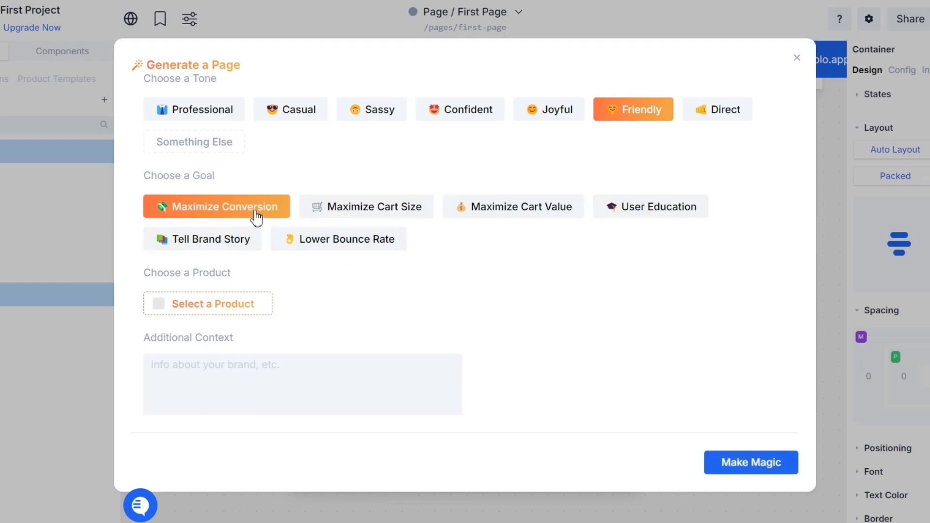
{"action": "scroll", "coordinate": [244, 231], "scroll_direction": "down", "scroll_amount": 2}
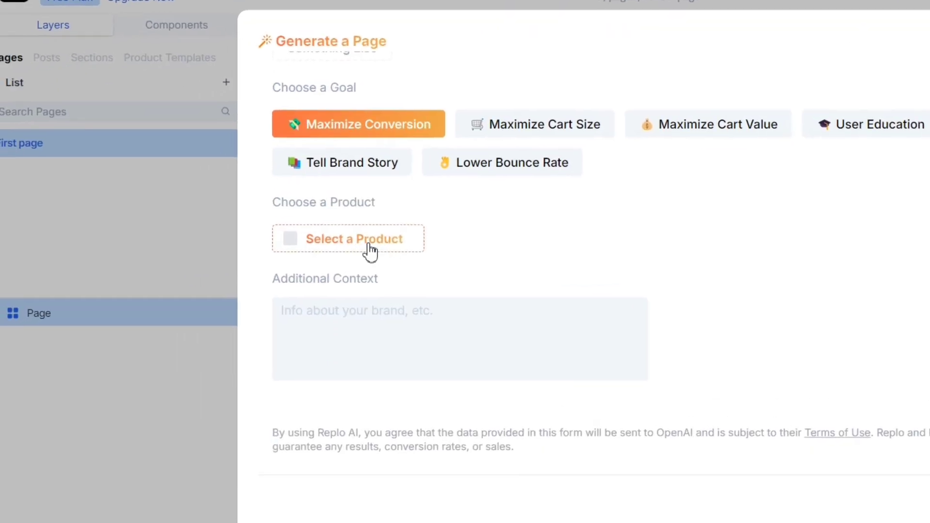
Choose the Replo Long Sleeve Shirt product, add affordability context, and generate the page
{"action": "left_click", "coordinate": [226, 239]}
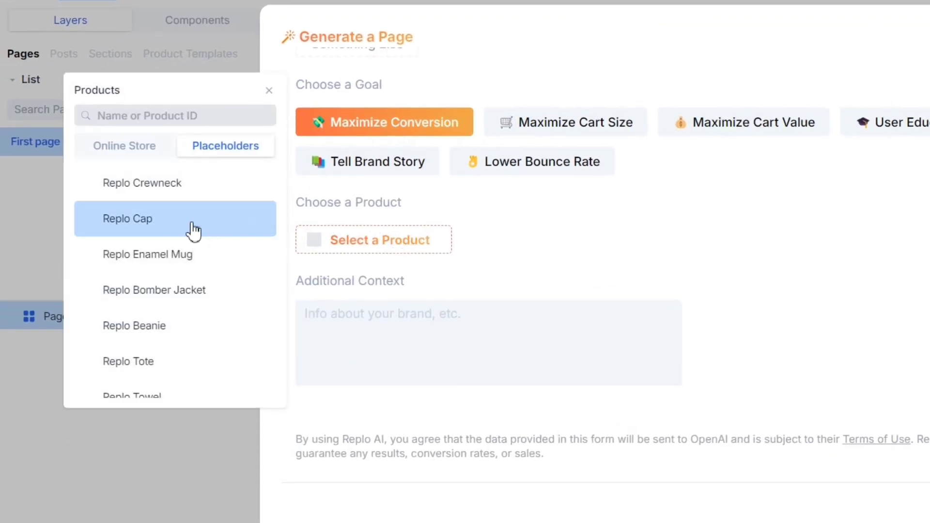
{"action": "scroll", "coordinate": [193, 256], "scroll_direction": "down", "scroll_amount": 3}
{"action": "scroll", "coordinate": [199, 272], "scroll_direction": "down", "scroll_amount": 1}
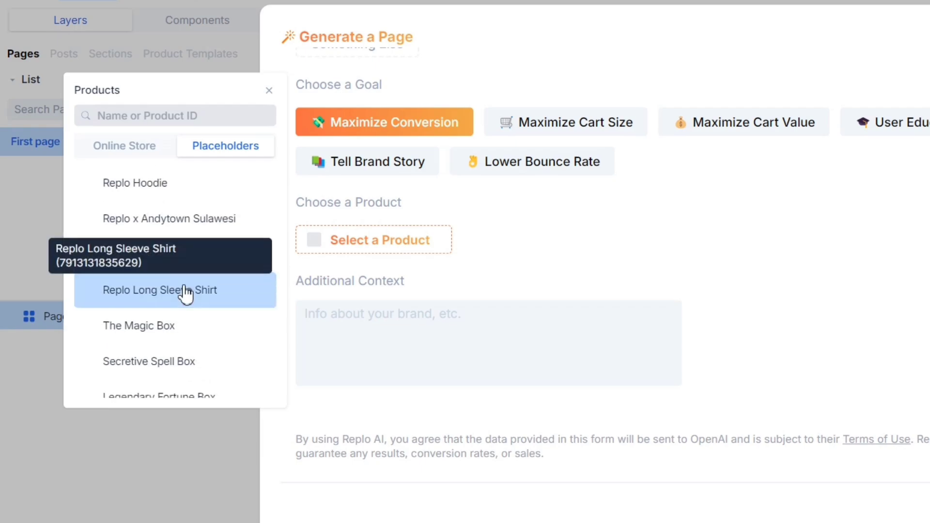
{"action": "scroll", "coordinate": [194, 291], "scroll_direction": "up", "scroll_amount": 6}
{"action": "left_click", "coordinate": [127, 153]}
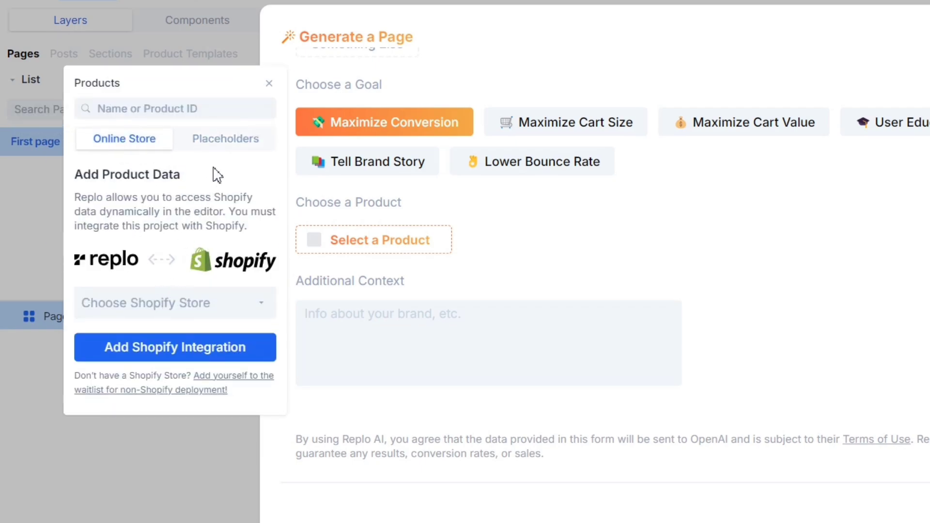
{"action": "left_click", "coordinate": [225, 142]}
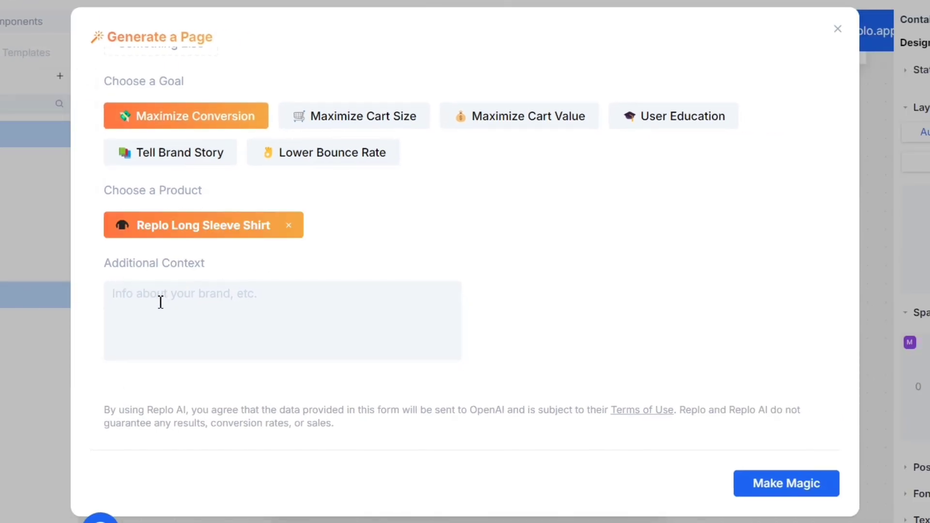
{"action": "type", "text": "W"}
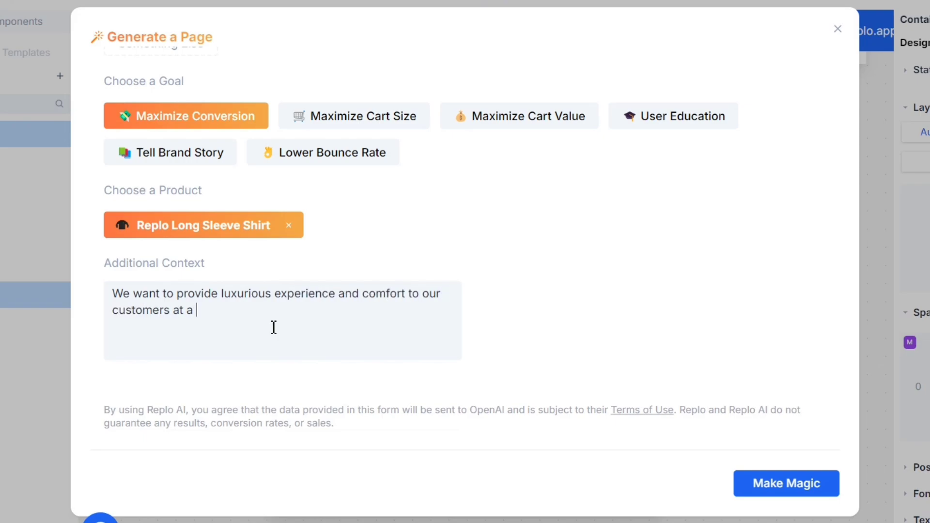
{"action": "type", "text": "very afforadble price"}
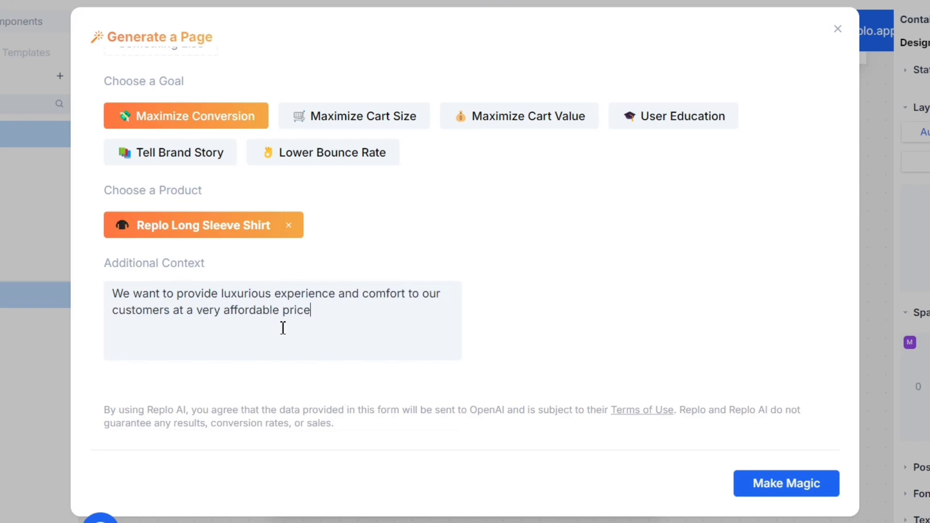
{"action": "left_click", "coordinate": [785, 485]}
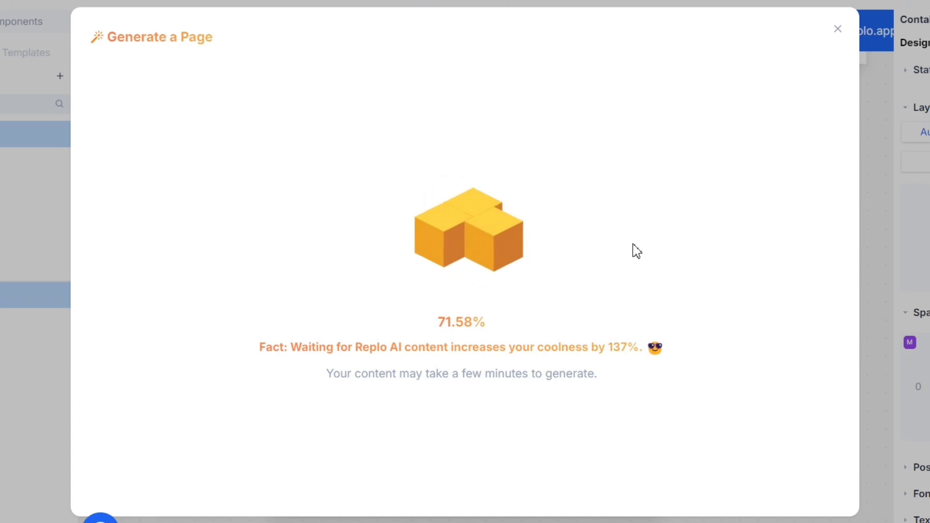
{"action": "key", "text": "Return"}
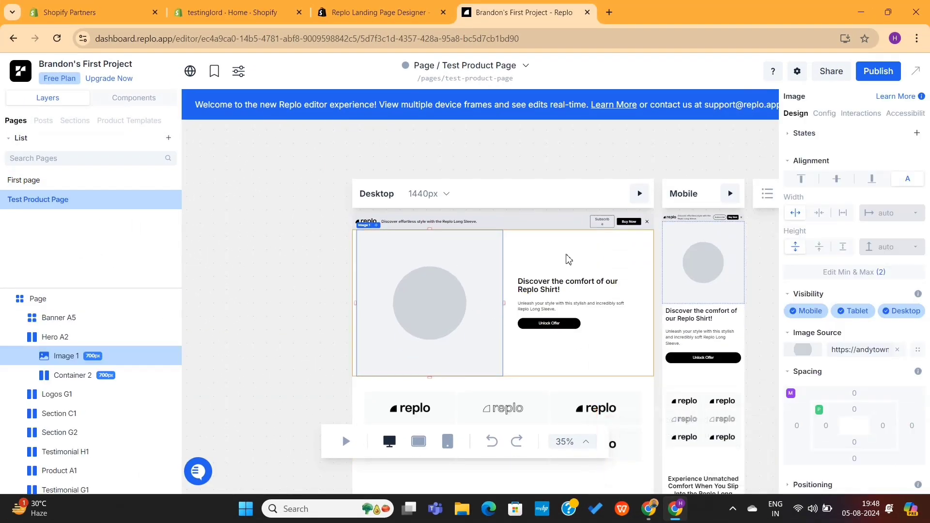
{"action": "left_click", "coordinate": [533, 286]}
{"action": "left_click", "coordinate": [523, 373]}
{"action": "scroll", "coordinate": [521, 373], "scroll_direction": "up", "scroll_amount": 2}
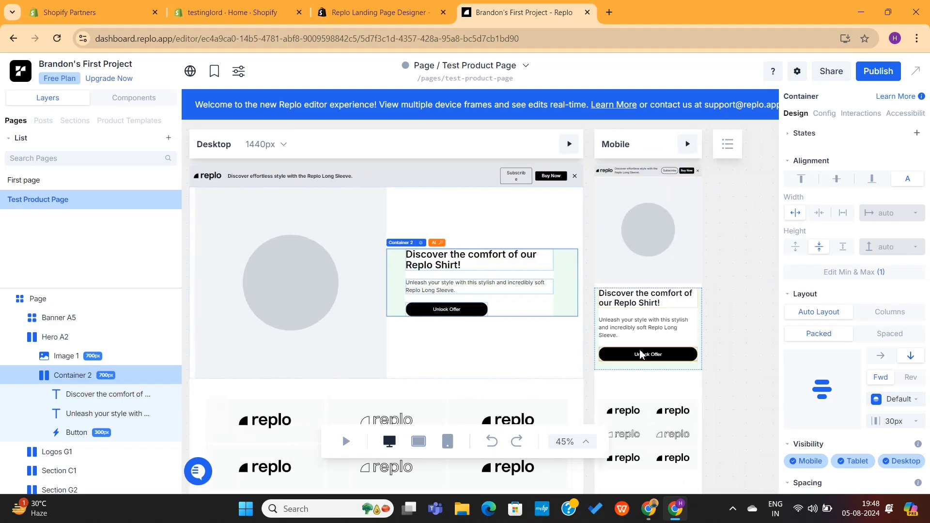
{"action": "scroll", "coordinate": [484, 330], "scroll_direction": "down", "scroll_amount": 5}
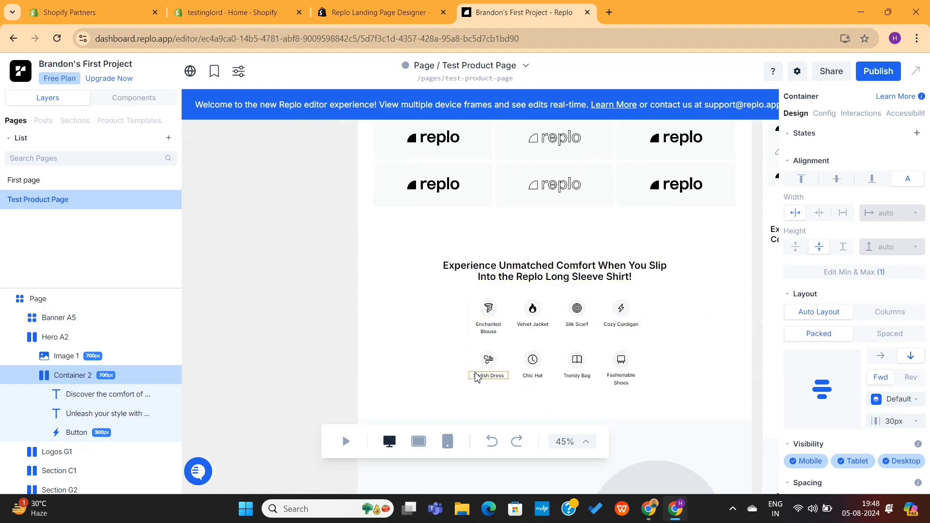
{"action": "scroll", "coordinate": [485, 373], "scroll_direction": "down", "scroll_amount": 5}
{"action": "left_click", "coordinate": [467, 242]}
{"action": "scroll", "coordinate": [485, 271], "scroll_direction": "down", "scroll_amount": 2}
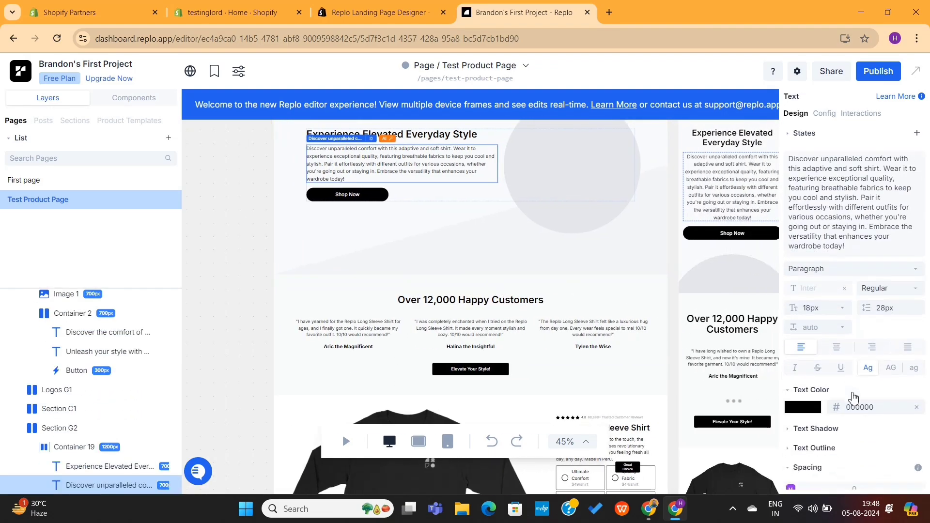
{"action": "scroll", "coordinate": [495, 299], "scroll_direction": "up", "scroll_amount": 3}
{"action": "left_click", "coordinate": [556, 293]}
{"action": "scroll", "coordinate": [430, 254], "scroll_direction": "down", "scroll_amount": 4}
{"action": "left_click", "coordinate": [497, 251]}
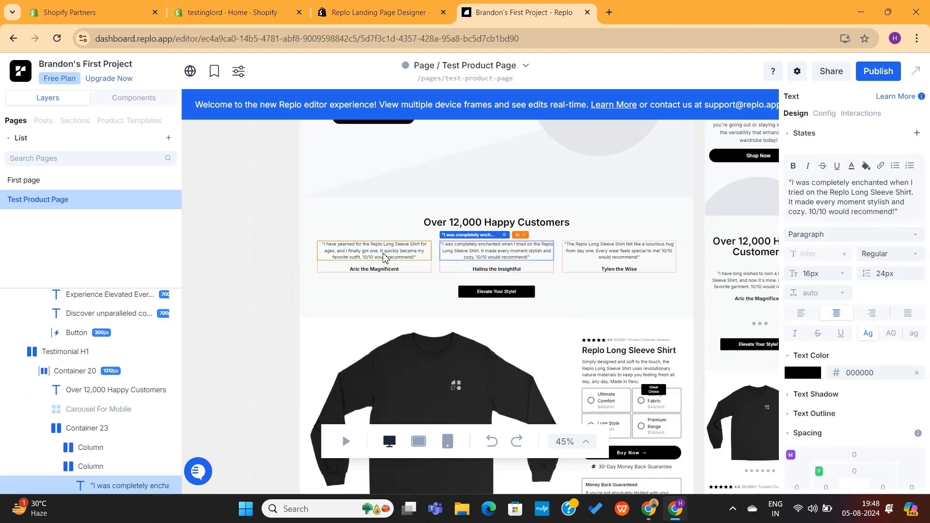
{"action": "left_click", "coordinate": [619, 251]}
{"action": "scroll", "coordinate": [620, 252], "scroll_direction": "down", "scroll_amount": 3}
{"action": "left_click", "coordinate": [629, 231]}
{"action": "left_click", "coordinate": [612, 268]}
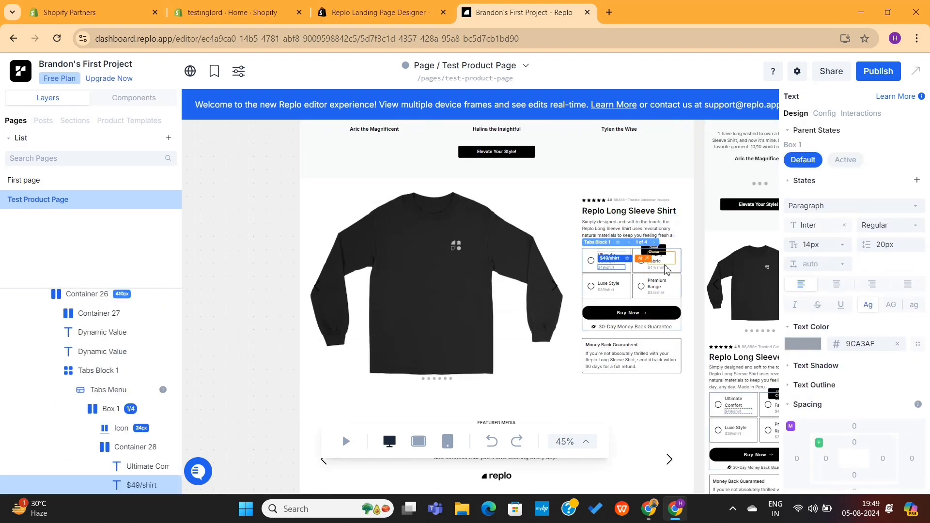
{"action": "left_click", "coordinate": [663, 285]}
{"action": "scroll", "coordinate": [530, 245], "scroll_direction": "down", "scroll_amount": 10}
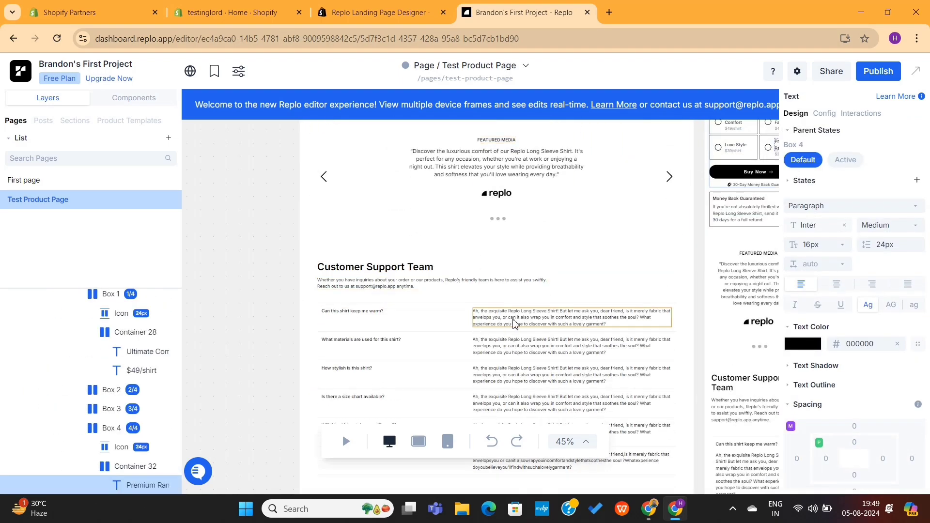
{"action": "scroll", "coordinate": [525, 216], "scroll_direction": "up", "scroll_amount": 15}
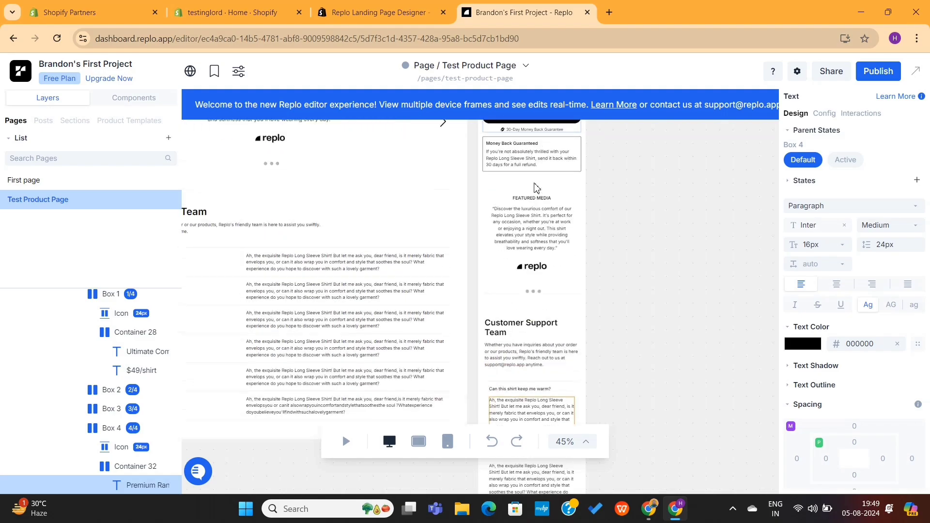
{"action": "scroll", "coordinate": [535, 187], "scroll_direction": "up", "scroll_amount": 5}
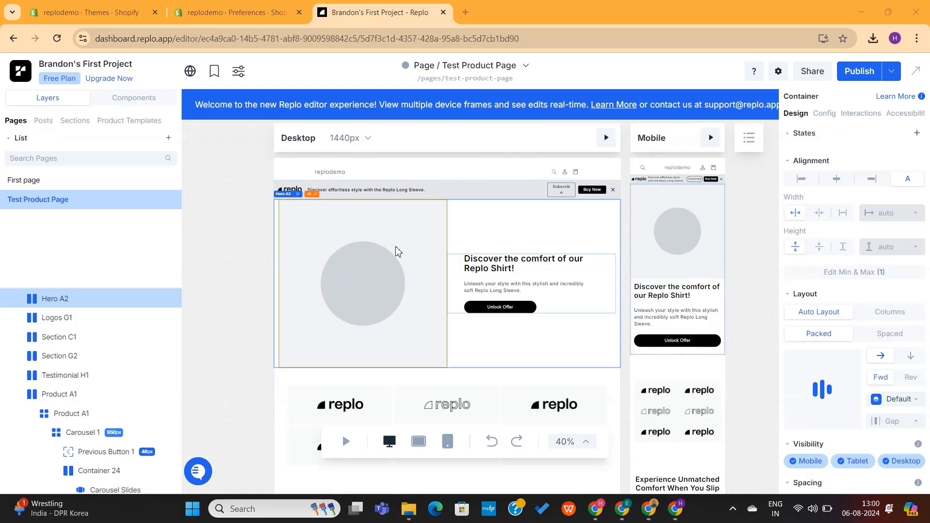
Swap the hero placeholder image for img3.jpg (Lambard White Sneakers) from the Asset Library
{"action": "left_click", "coordinate": [386, 241]}
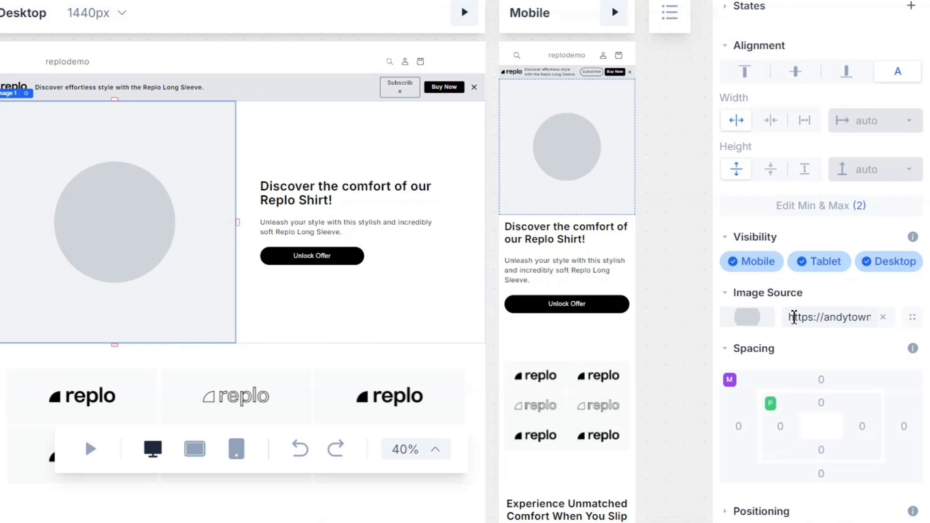
{"action": "left_click", "coordinate": [759, 324]}
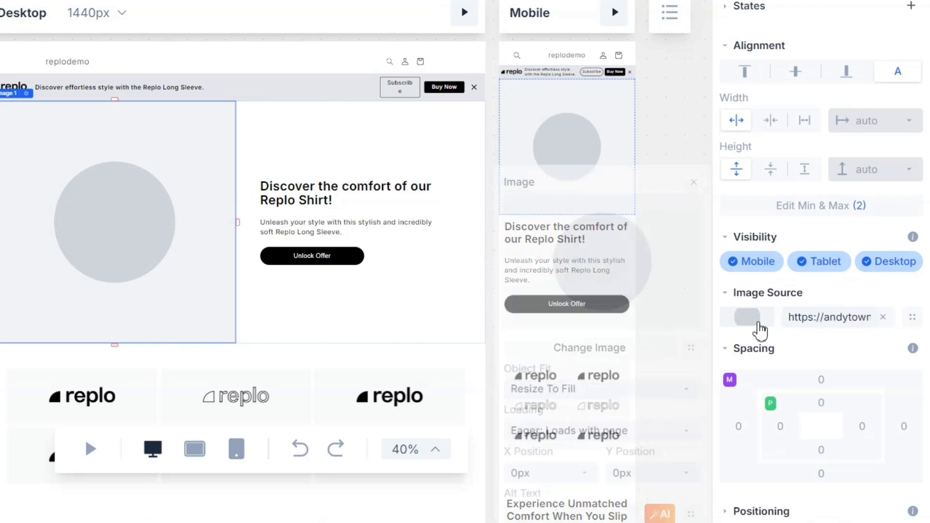
{"action": "left_click", "coordinate": [599, 335]}
{"action": "scroll", "coordinate": [654, 266], "scroll_direction": "down", "scroll_amount": 2}
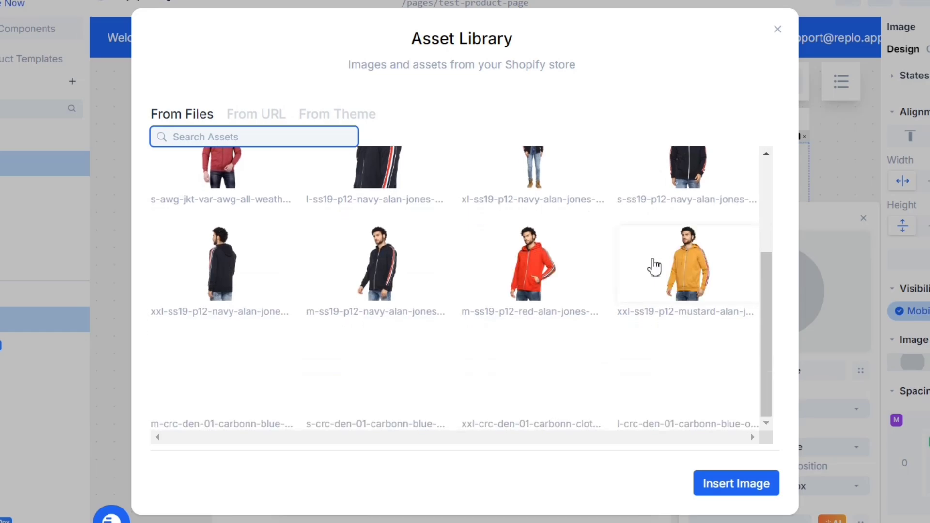
{"action": "scroll", "coordinate": [654, 266], "scroll_direction": "down", "scroll_amount": 8}
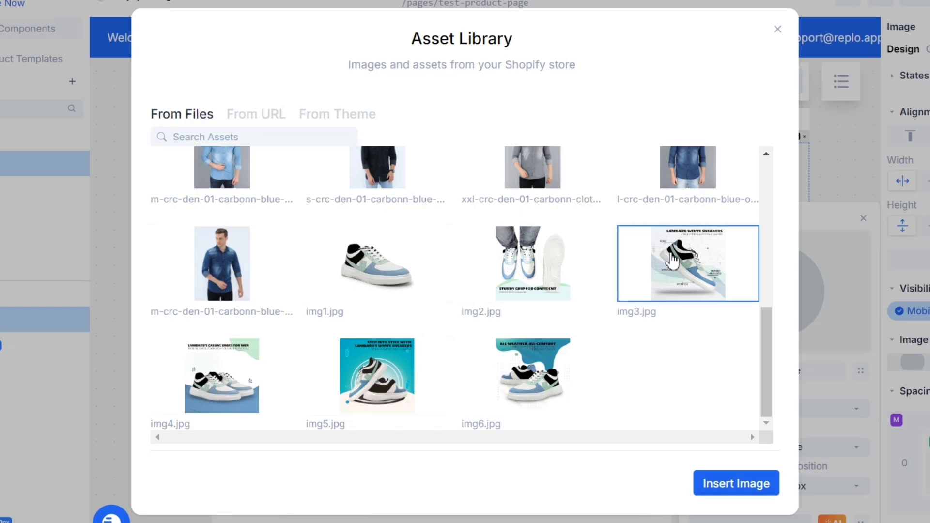
{"action": "left_click", "coordinate": [736, 483]}
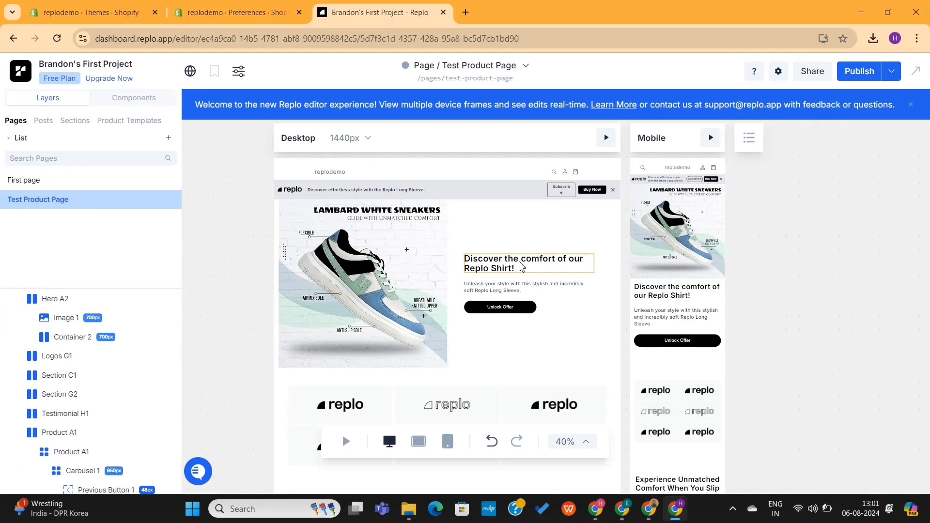
End the hero heading with 'Sneakers!', colour 'comfort' red, and reword the paragraph for Sneakers
{"action": "left_click", "coordinate": [521, 267]}
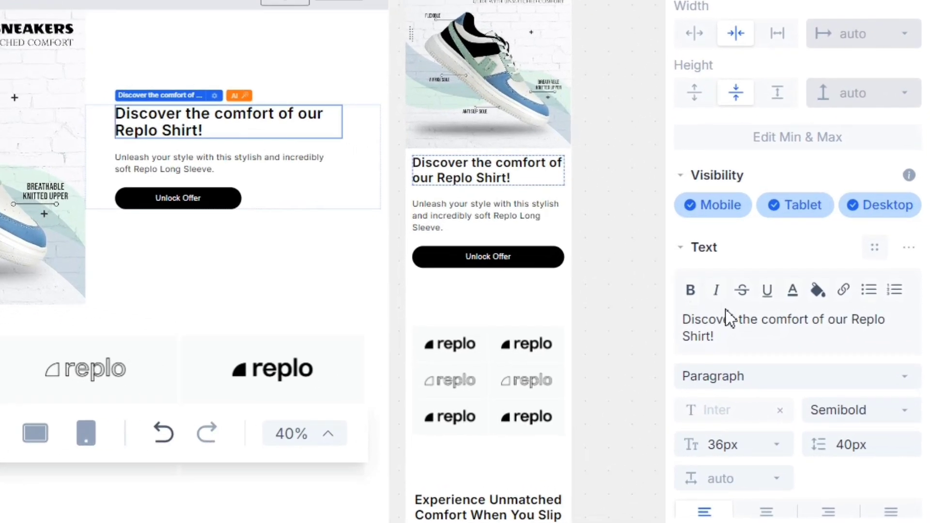
{"action": "left_click_drag", "start_coordinate": [854, 331], "coordinate": [864, 338]}
{"action": "type", "text": "Sneakers"}
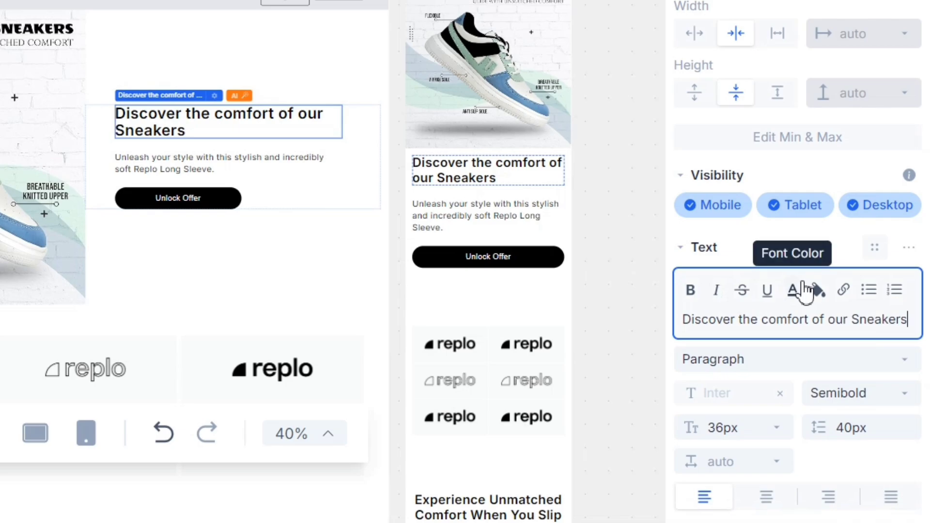
{"action": "type", "text": "!"}
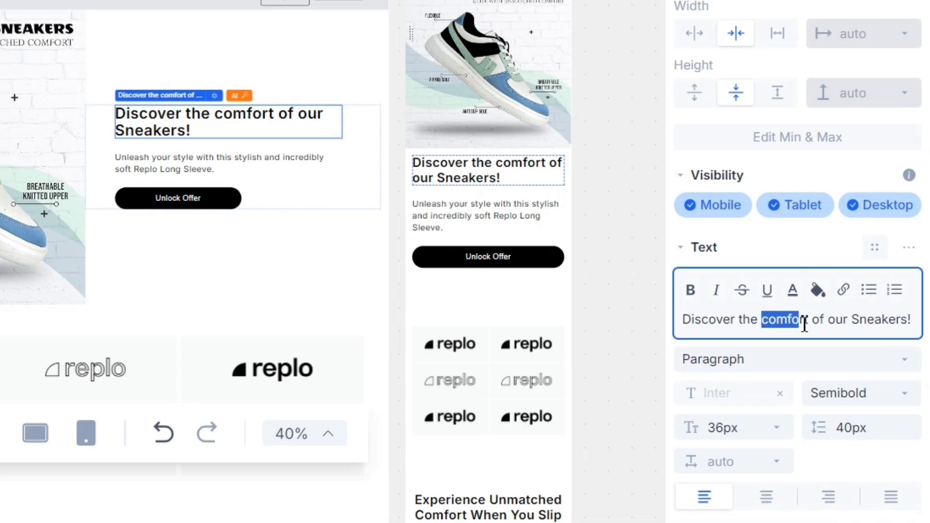
{"action": "left_click", "coordinate": [792, 290]}
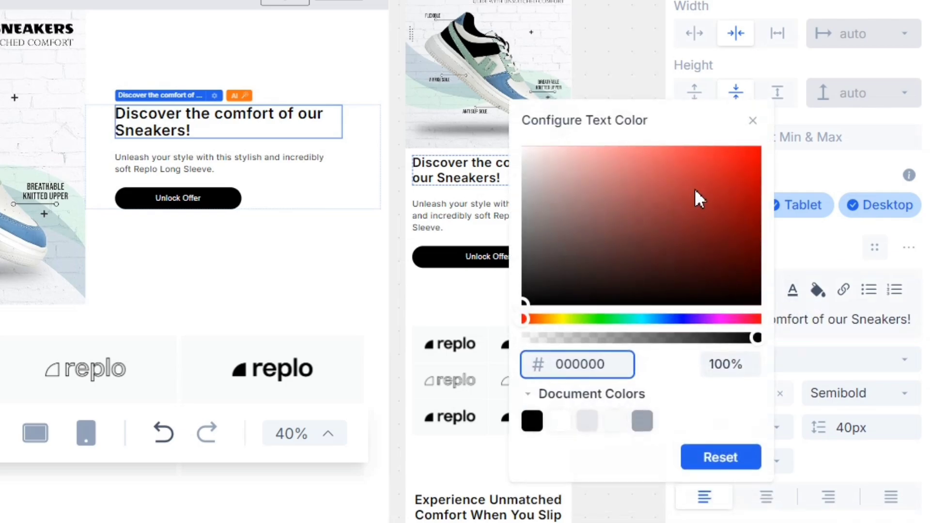
{"action": "left_click_drag", "start_coordinate": [695, 188], "coordinate": [743, 150]}
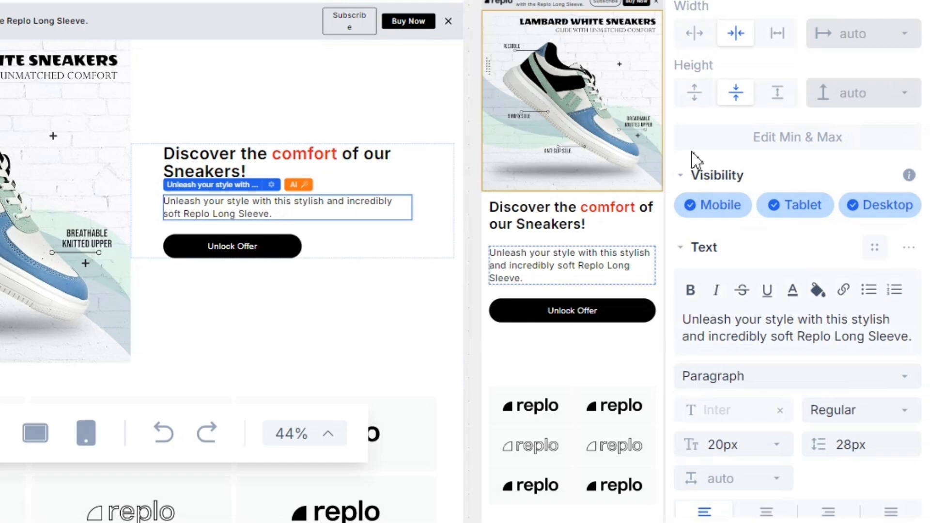
{"action": "left_click", "coordinate": [793, 324]}
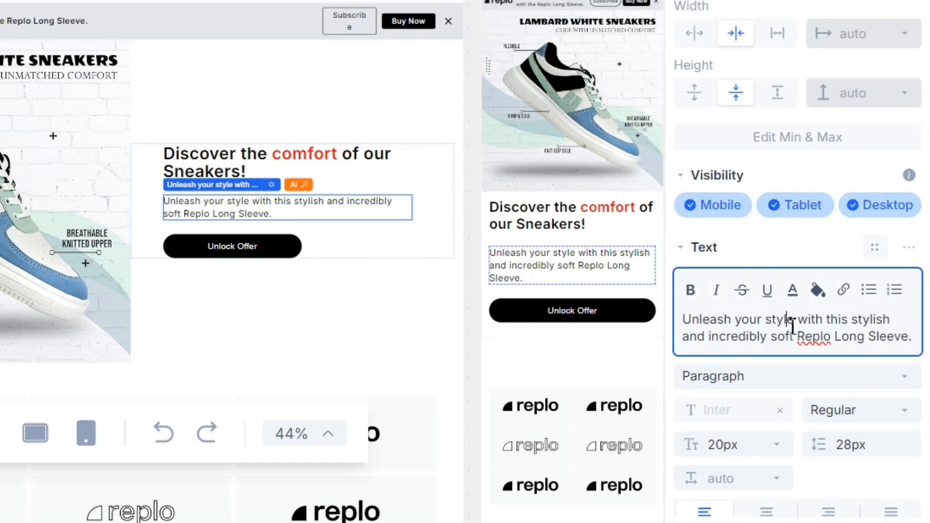
{"action": "left_click_drag", "start_coordinate": [868, 338], "coordinate": [916, 343]}
{"action": "type", "text": "Sneakers"}
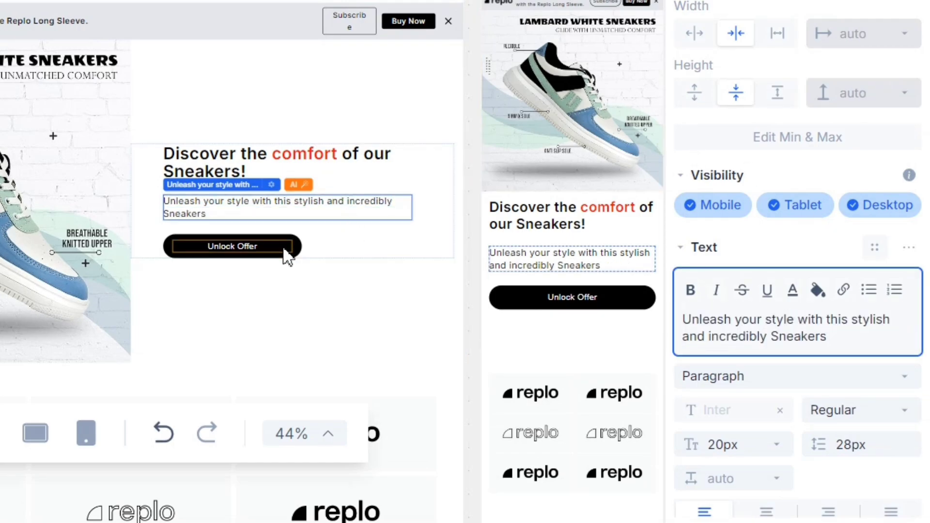
Relabel the hero's Unlock Offer button to 'Order Now!'
{"action": "left_click", "coordinate": [285, 251]}
{"action": "left_click", "coordinate": [741, 320]}
{"action": "key", "text": "ctrl+a"}
{"action": "type", "text": "Orde"}
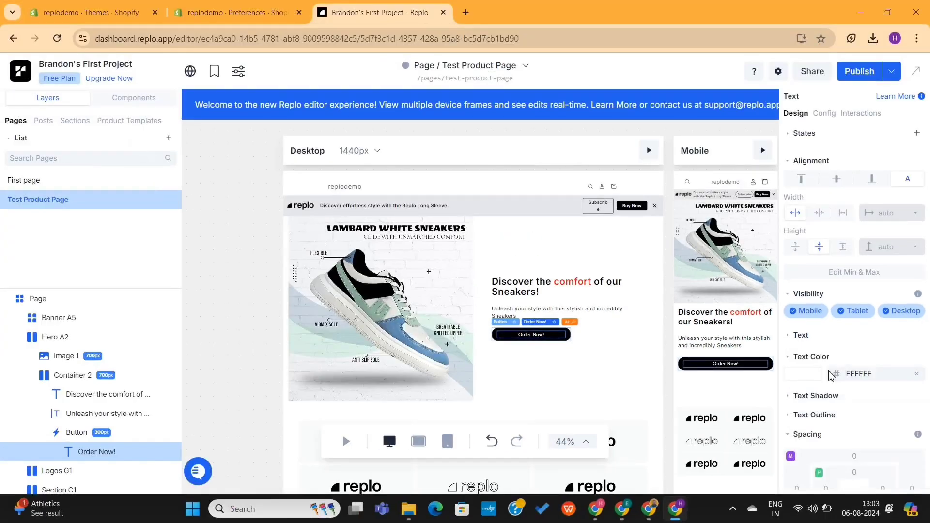
{"action": "left_click", "coordinate": [331, 199]}
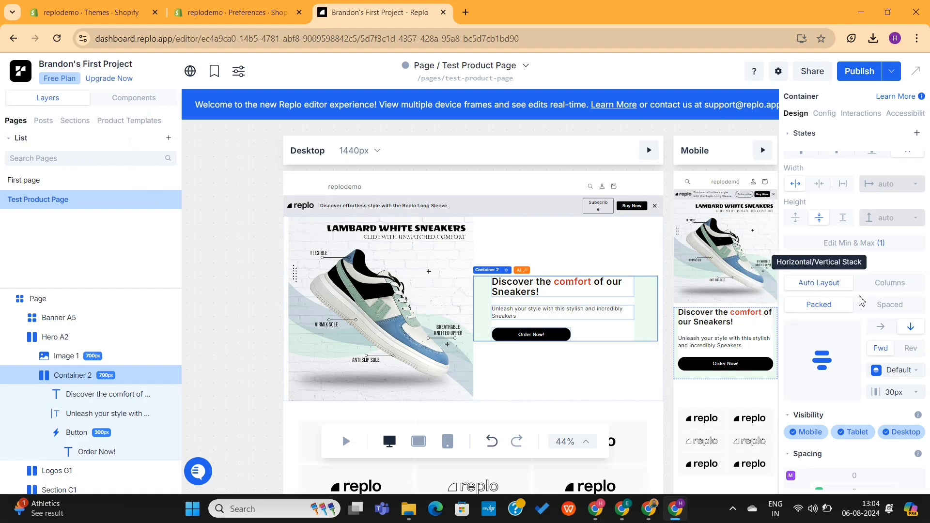
Try a pale pink background fill on the container, then set it back to white
{"action": "scroll", "coordinate": [842, 192], "scroll_direction": "down", "scroll_amount": 5}
{"action": "left_click", "coordinate": [814, 422]}
{"action": "scroll", "coordinate": [824, 416], "scroll_direction": "down", "scroll_amount": 1}
{"action": "left_click", "coordinate": [803, 420]}
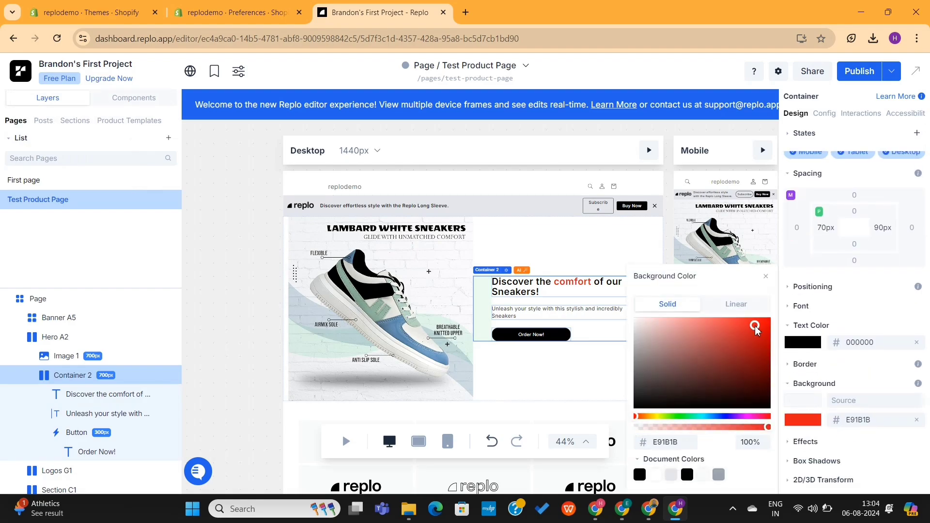
{"action": "left_click", "coordinate": [636, 323]}
{"action": "left_click", "coordinate": [635, 320]}
{"action": "left_click", "coordinate": [766, 276]}
Inspect the hero section, each logo image in the grid, and the Experience Unmatched Comfort heading
{"action": "left_click", "coordinate": [571, 385]}
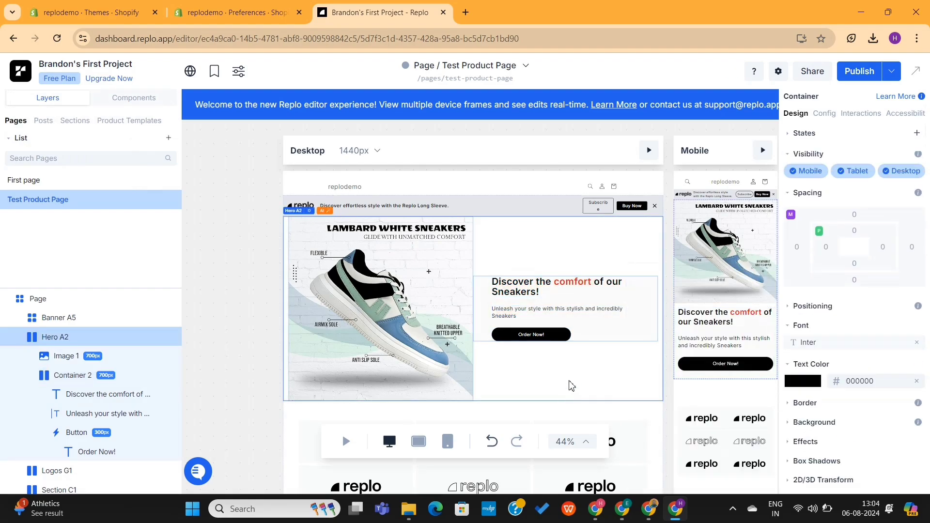
{"action": "scroll", "coordinate": [536, 388], "scroll_direction": "down", "scroll_amount": 2}
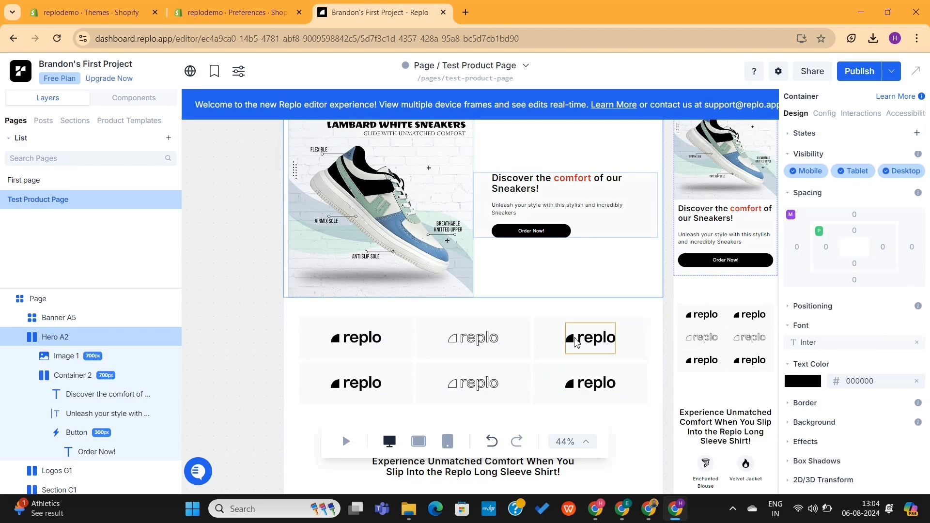
{"action": "left_click", "coordinate": [473, 338]}
{"action": "left_click", "coordinate": [367, 339]}
{"action": "left_click", "coordinate": [356, 383]}
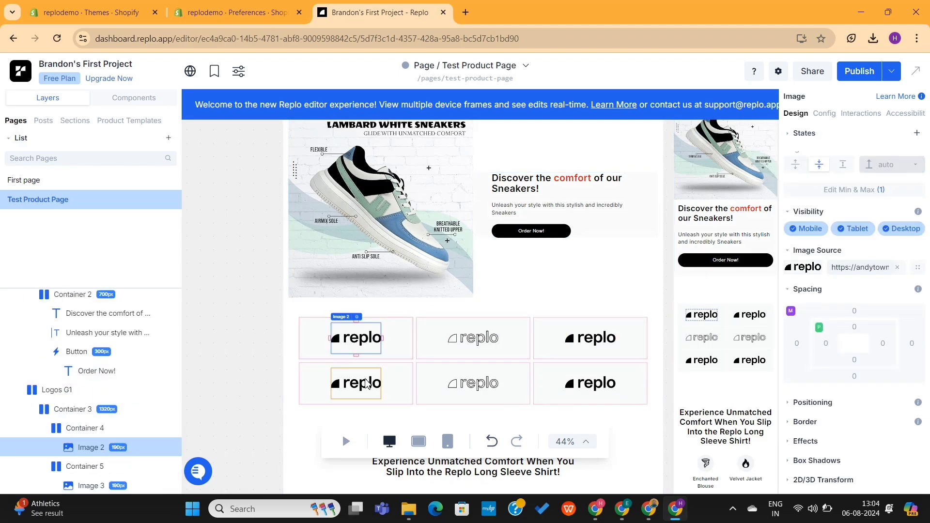
{"action": "left_click", "coordinate": [474, 383]}
{"action": "left_click", "coordinate": [590, 383]}
{"action": "scroll", "coordinate": [496, 367], "scroll_direction": "down", "scroll_amount": 2}
{"action": "left_click", "coordinate": [497, 366]}
{"action": "scroll", "coordinate": [533, 367], "scroll_direction": "down", "scroll_amount": 2}
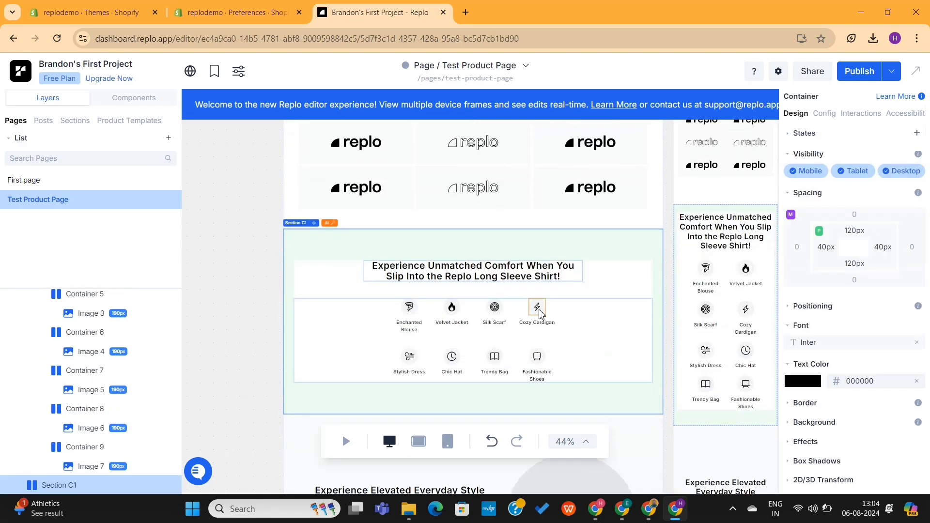
Pick the Velvet Jacket icon (Image 9) and choose Change Image on its source
{"action": "left_click", "coordinate": [537, 307]}
{"action": "left_click", "coordinate": [495, 309]}
{"action": "left_click", "coordinate": [214, 280]}
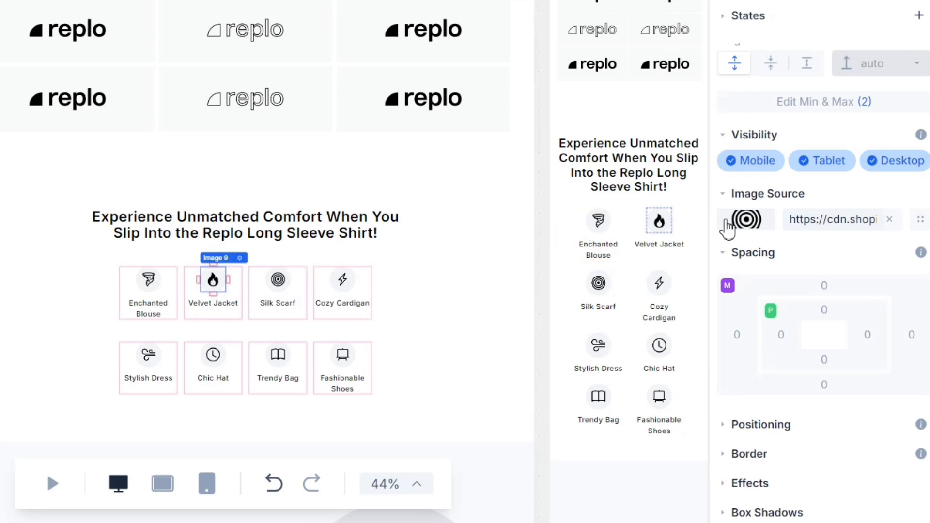
{"action": "left_click", "coordinate": [746, 220]}
{"action": "left_click", "coordinate": [625, 229]}
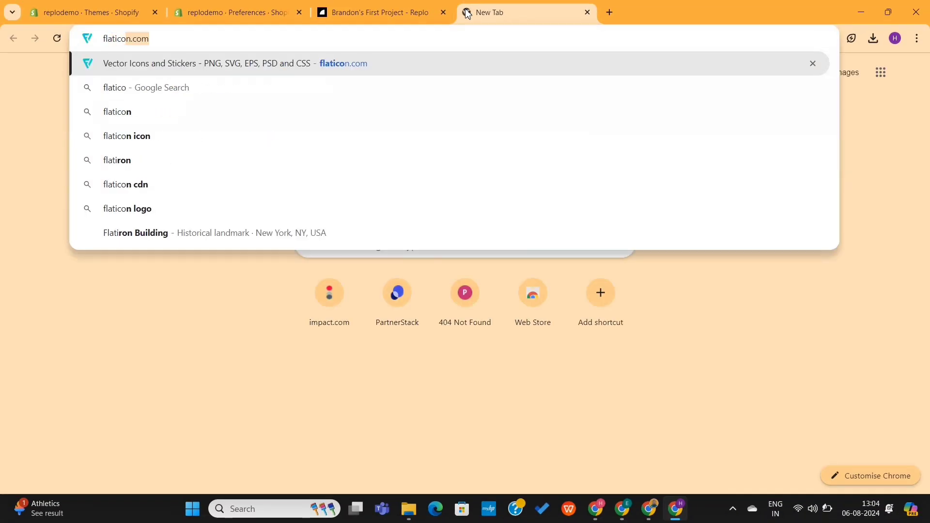
{"action": "key", "text": "Return"}
Search Flaticon for 'affordable' icons
{"action": "left_click", "coordinate": [360, 140]}
{"action": "type", "text": "s"}
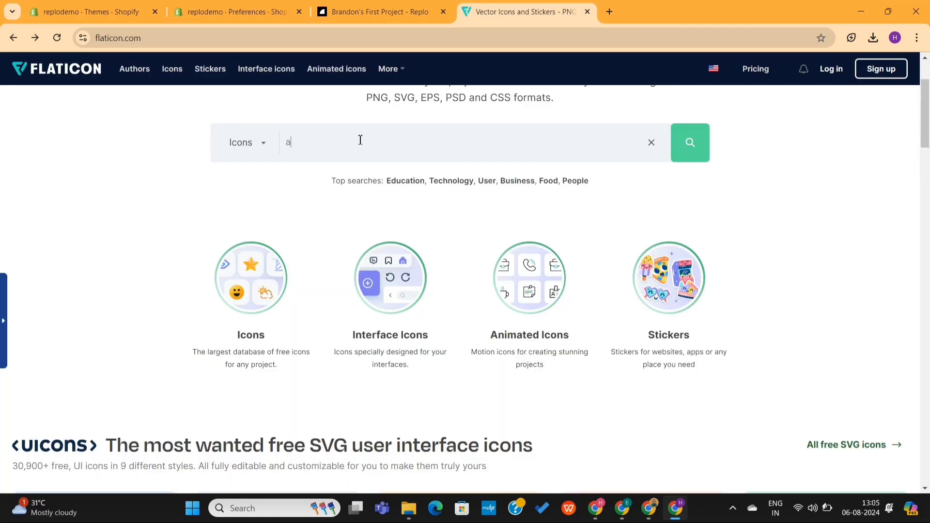
{"action": "type", "text": "ffordable"}
{"action": "key", "text": "Return"}
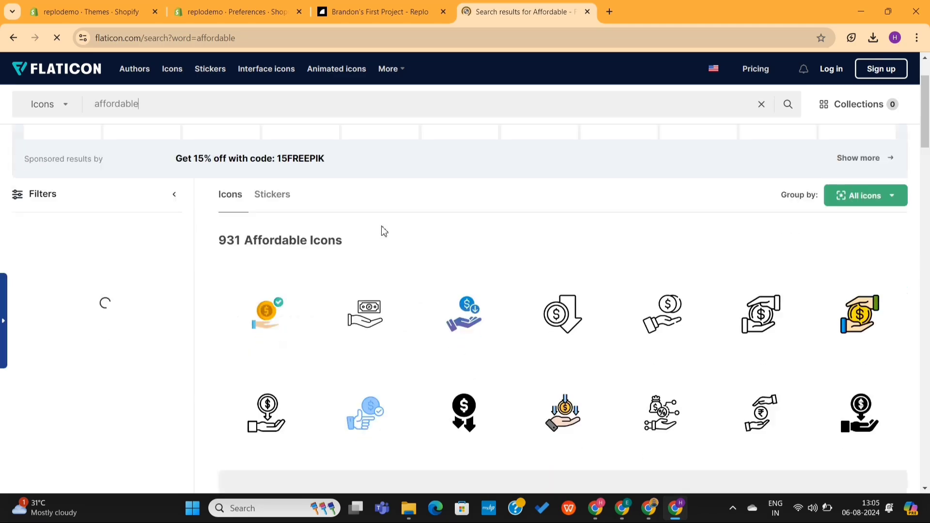
{"action": "scroll", "coordinate": [381, 231], "scroll_direction": "down", "scroll_amount": 1}
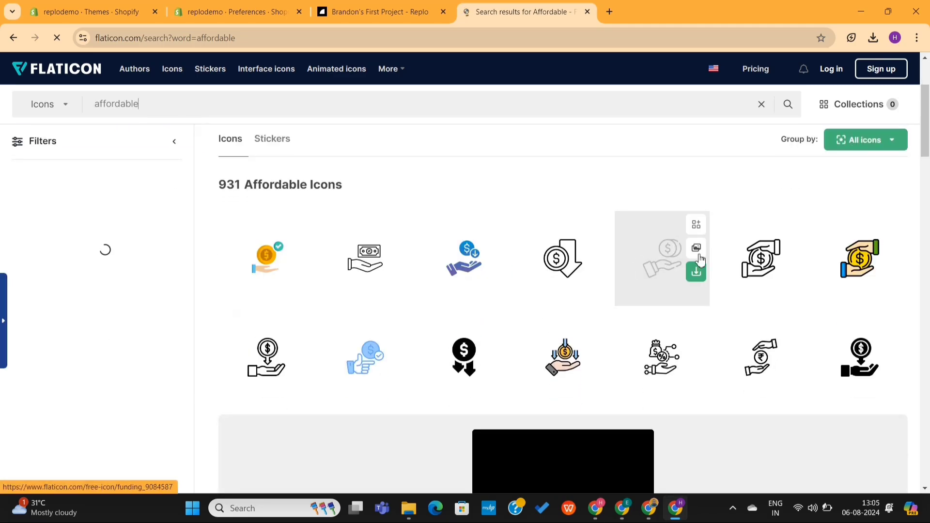
Download the outline hand-and-coin Money icon as a free PNG
{"action": "left_click", "coordinate": [846, 267]}
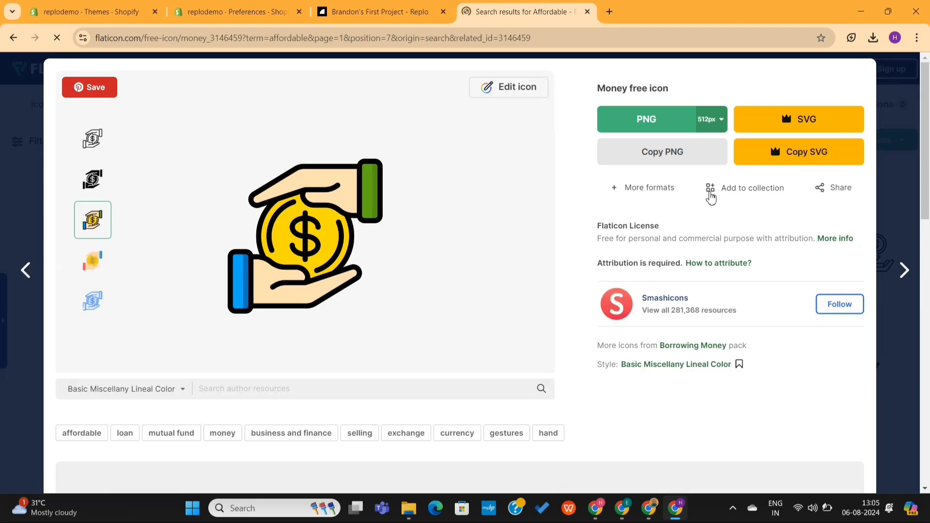
{"action": "left_click", "coordinate": [658, 122]}
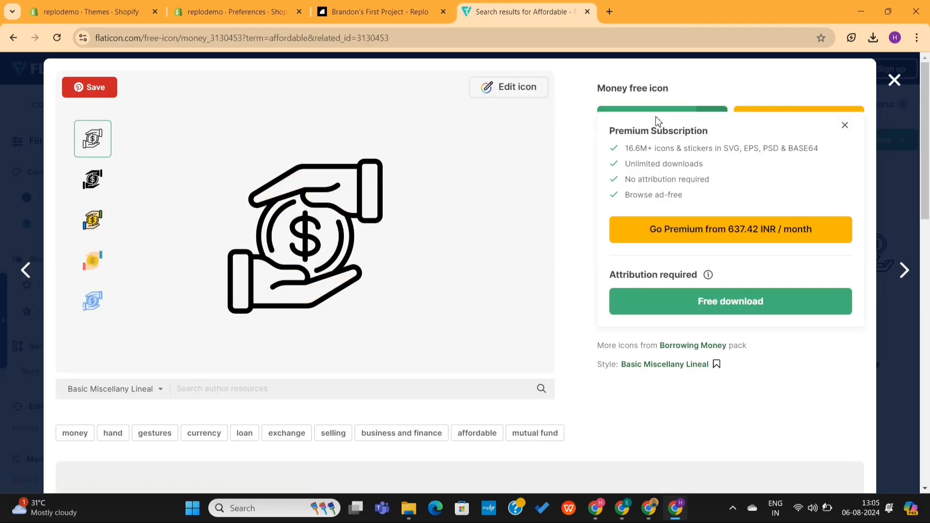
{"action": "left_click", "coordinate": [714, 302]}
Upload the downloaded money PNG and insert it as the Velvet Jacket icon in Image 9
{"action": "key", "text": "ctrl+shift+Tab"}
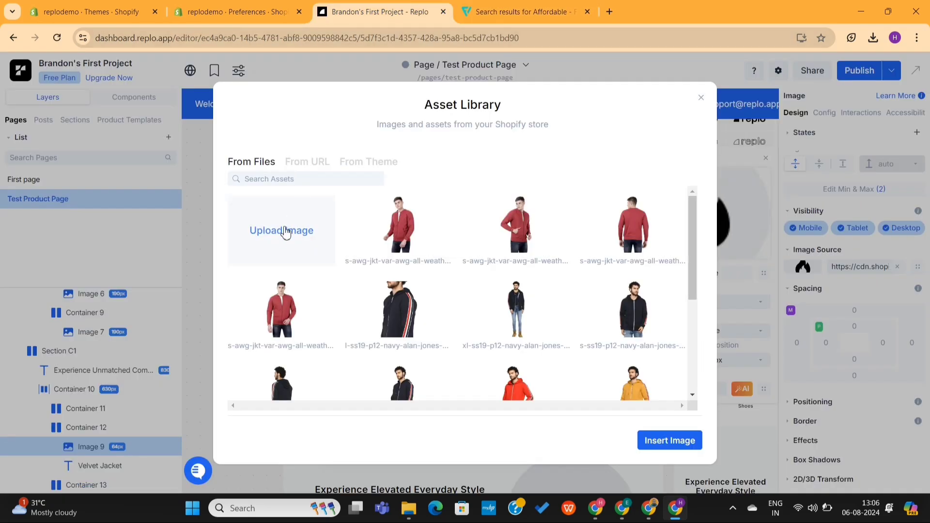
{"action": "left_click", "coordinate": [282, 236]}
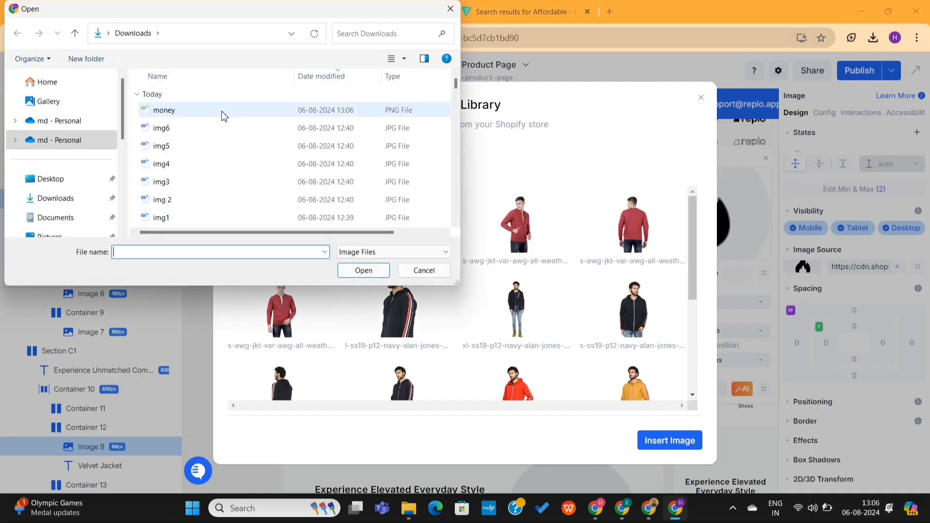
{"action": "double_click", "coordinate": [224, 113]}
{"action": "left_click", "coordinate": [661, 446]}
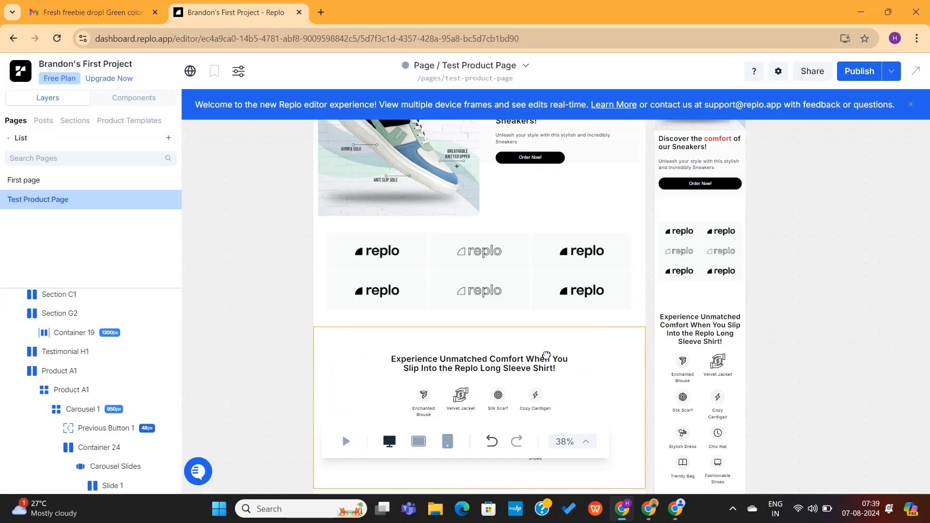
{"action": "left_click", "coordinate": [546, 358]}
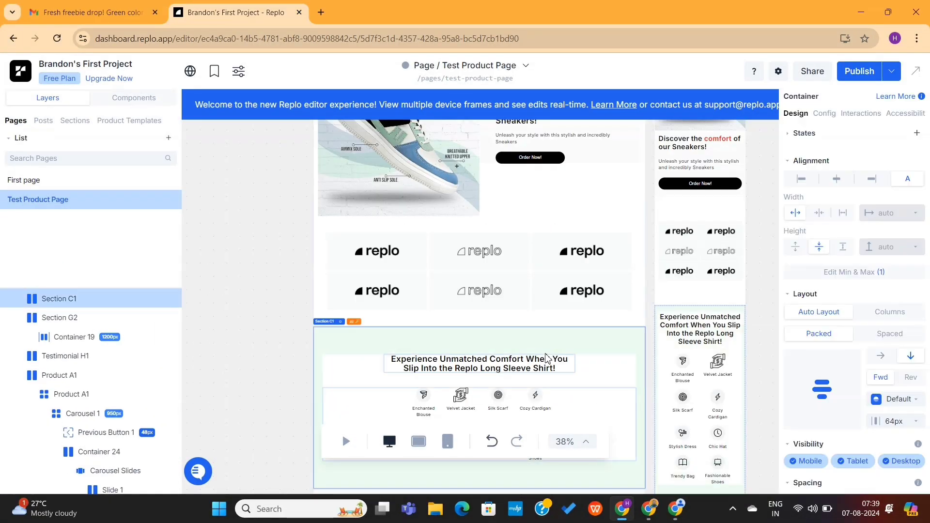
Delete the Logos G1 section below the sneaker hero
{"action": "left_click", "coordinate": [581, 226]}
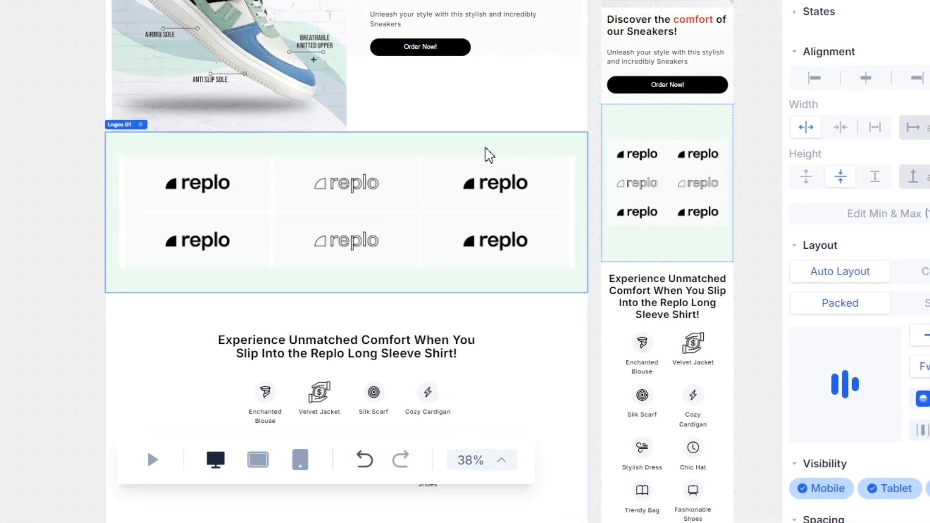
{"action": "right_click", "coordinate": [484, 155]}
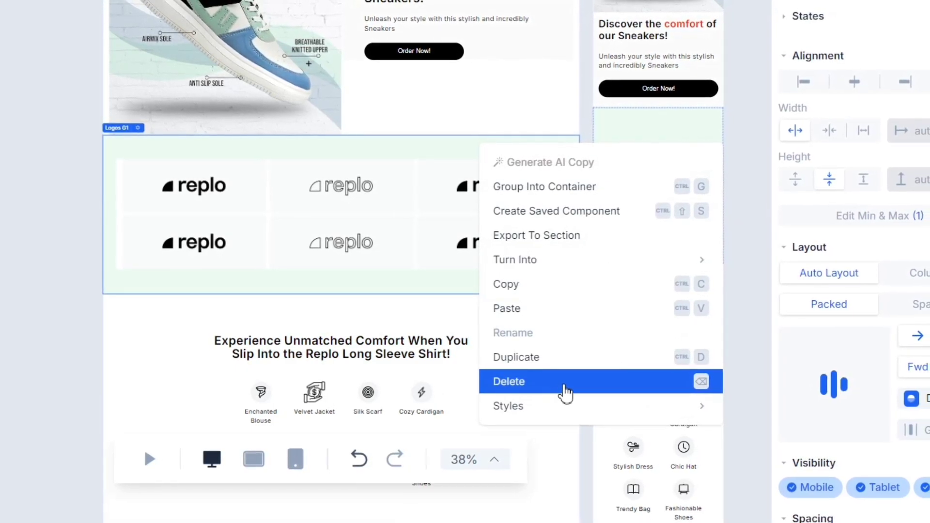
{"action": "left_click", "coordinate": [564, 393]}
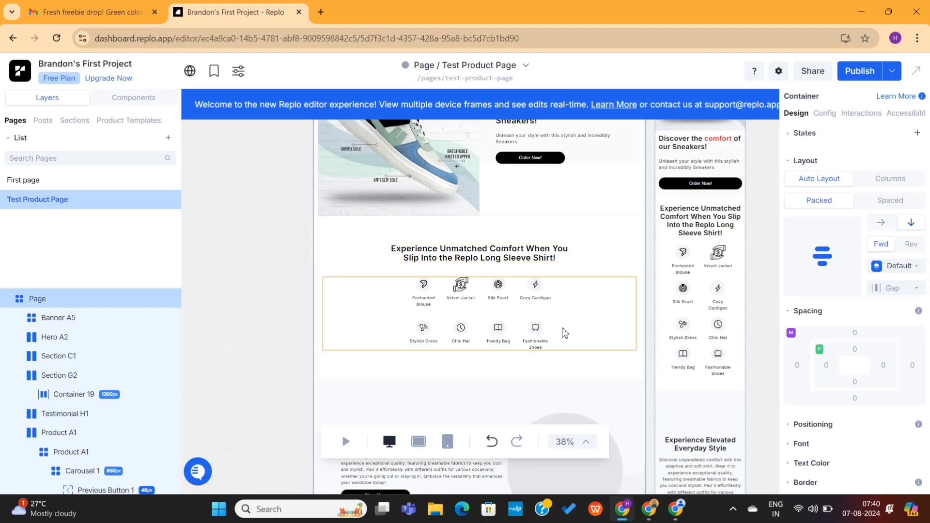
{"action": "scroll", "coordinate": [561, 392], "scroll_direction": "down", "scroll_amount": 2}
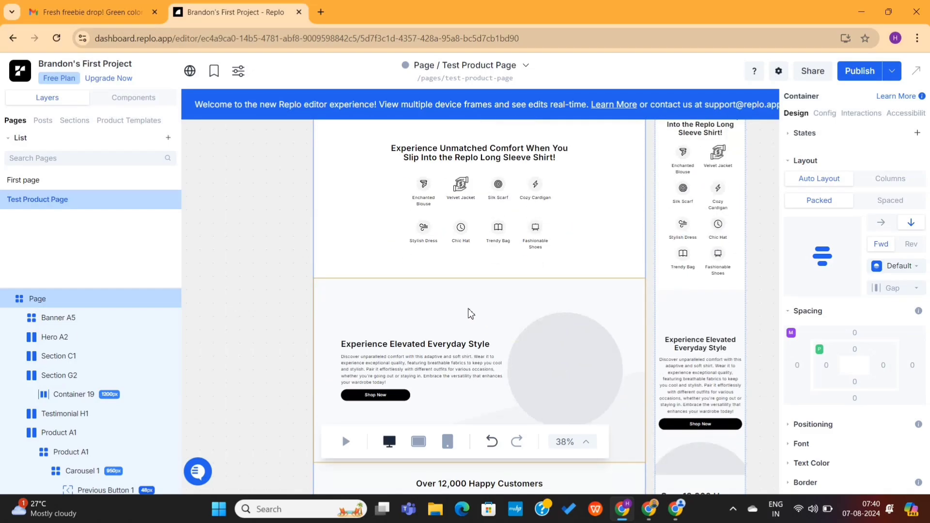
{"action": "scroll", "coordinate": [469, 311], "scroll_direction": "up", "scroll_amount": 1}
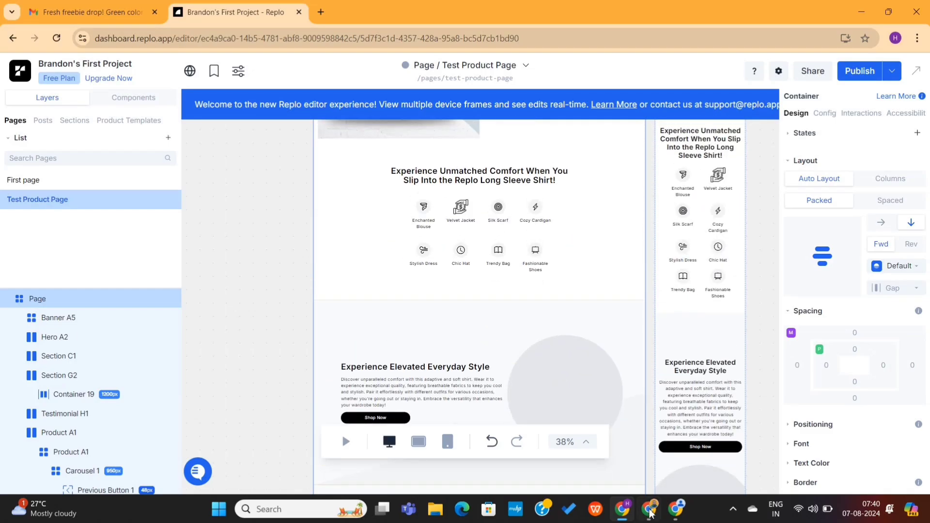
Regenerate the sneaker FAQ answer in ChatGPT, then bring up the Canva shoes banner
{"action": "key", "text": "alt+Tab"}
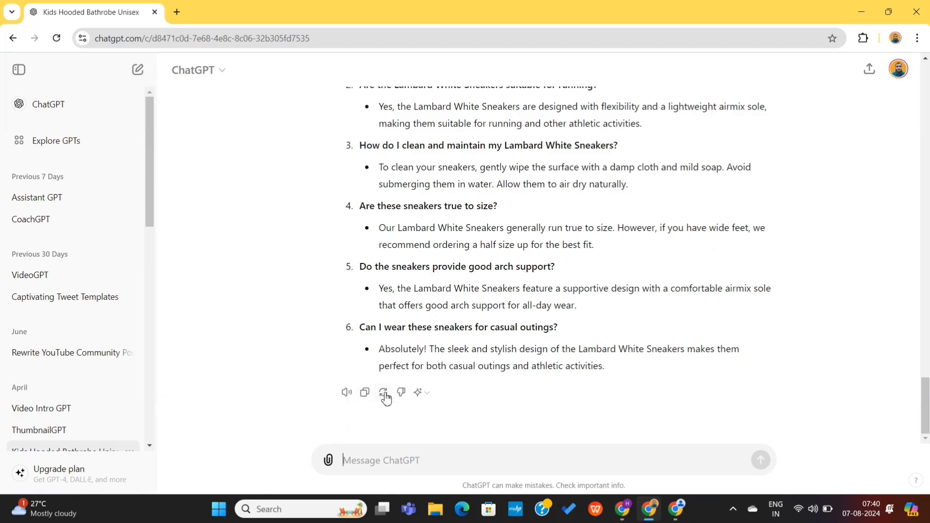
{"action": "left_click", "coordinate": [385, 394]}
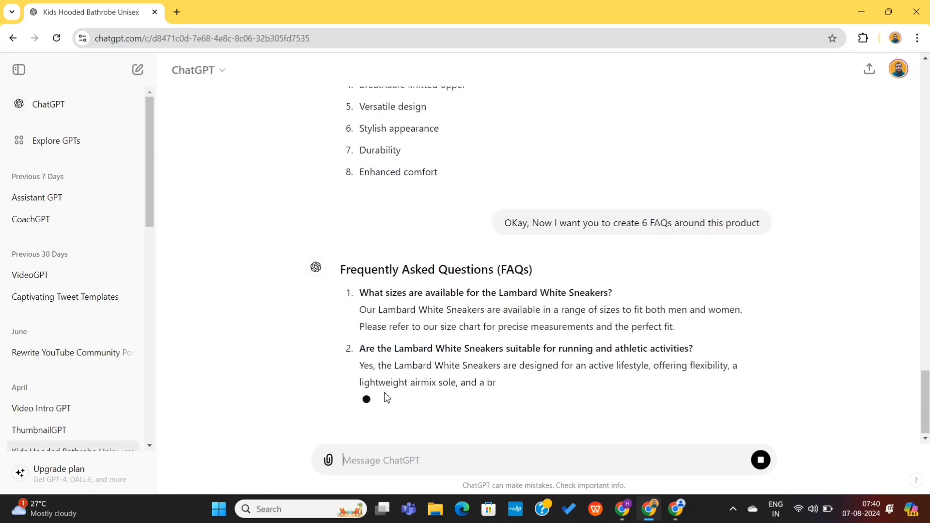
{"action": "left_click", "coordinate": [678, 517]}
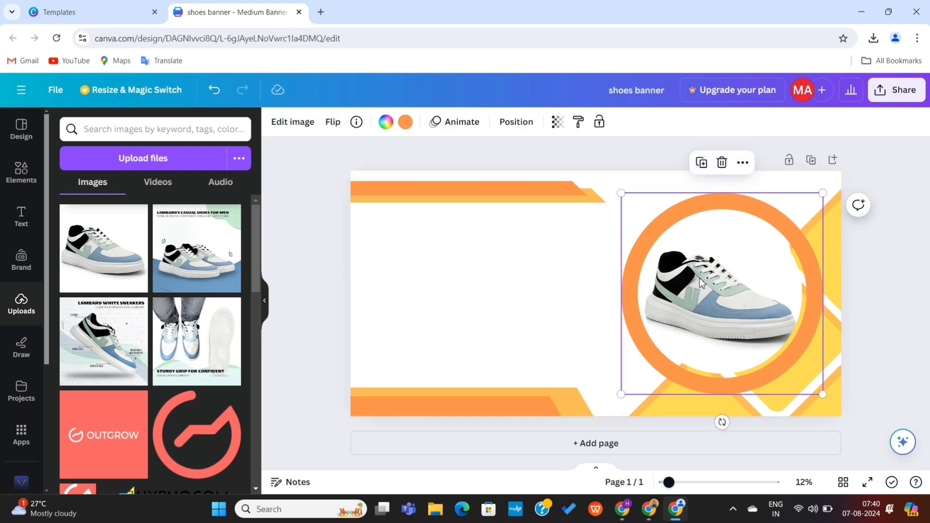
Browse Canva's banner template results, then go back to Replo's Test Product Page
{"action": "left_click", "coordinate": [73, 9]}
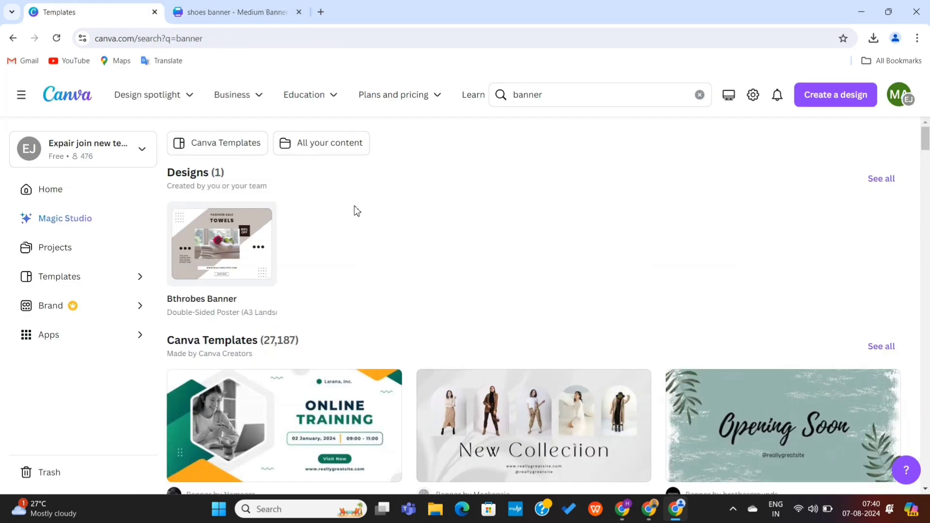
{"action": "scroll", "coordinate": [433, 287], "scroll_direction": "down", "scroll_amount": 12}
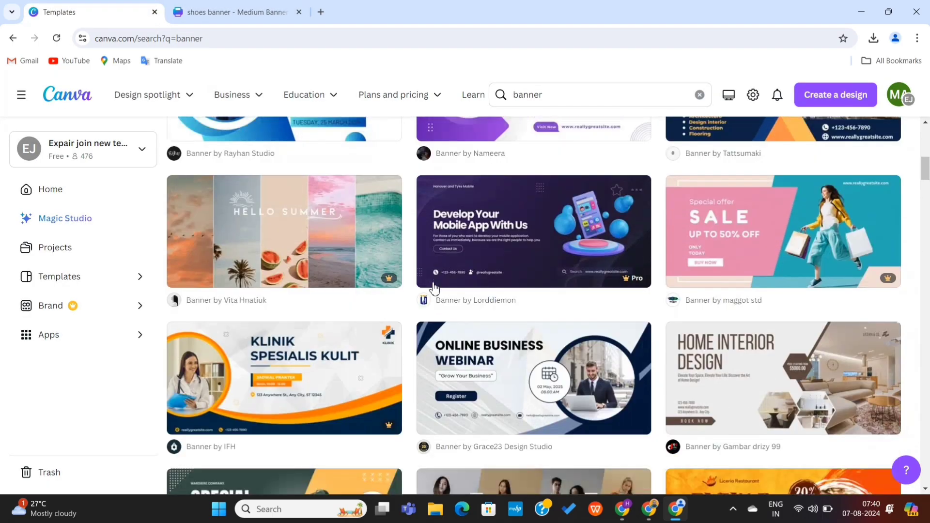
{"action": "scroll", "coordinate": [433, 287], "scroll_direction": "down", "scroll_amount": 15}
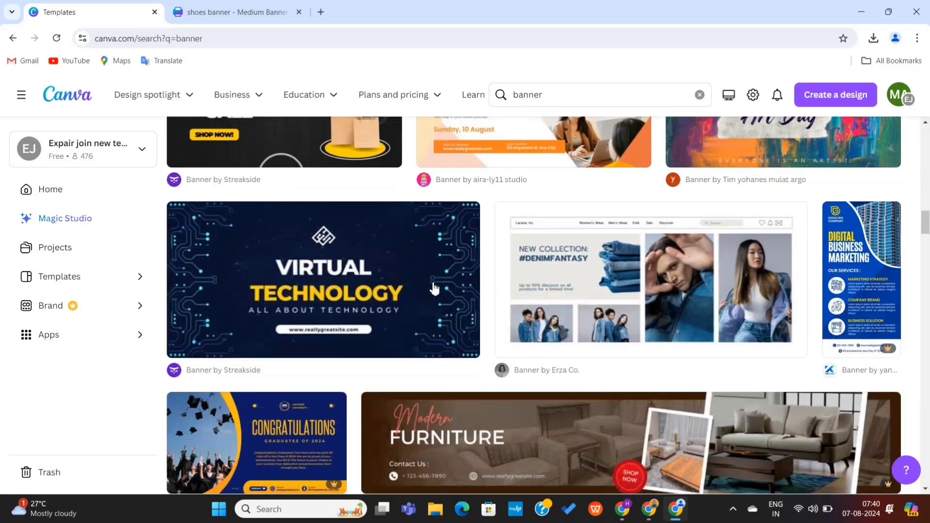
{"action": "scroll", "coordinate": [434, 287], "scroll_direction": "down", "scroll_amount": 15}
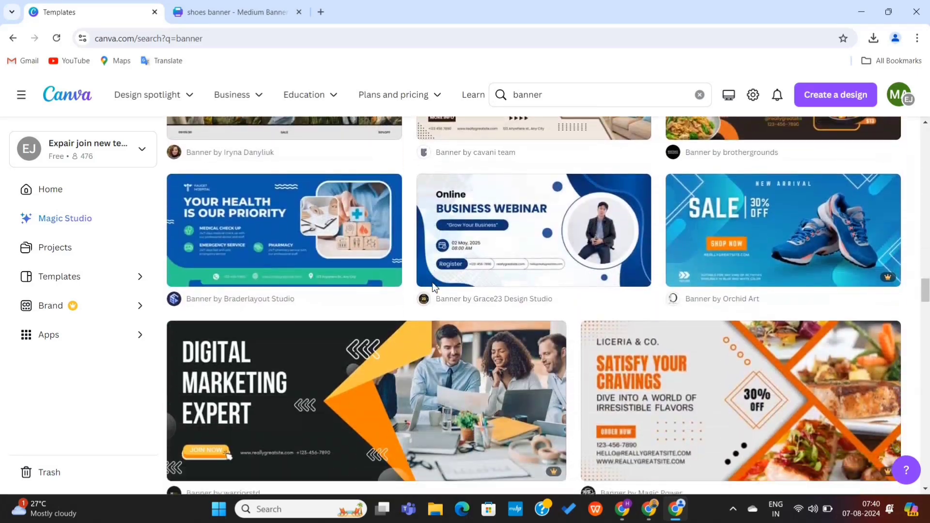
{"action": "scroll", "coordinate": [434, 286], "scroll_direction": "down", "scroll_amount": 15}
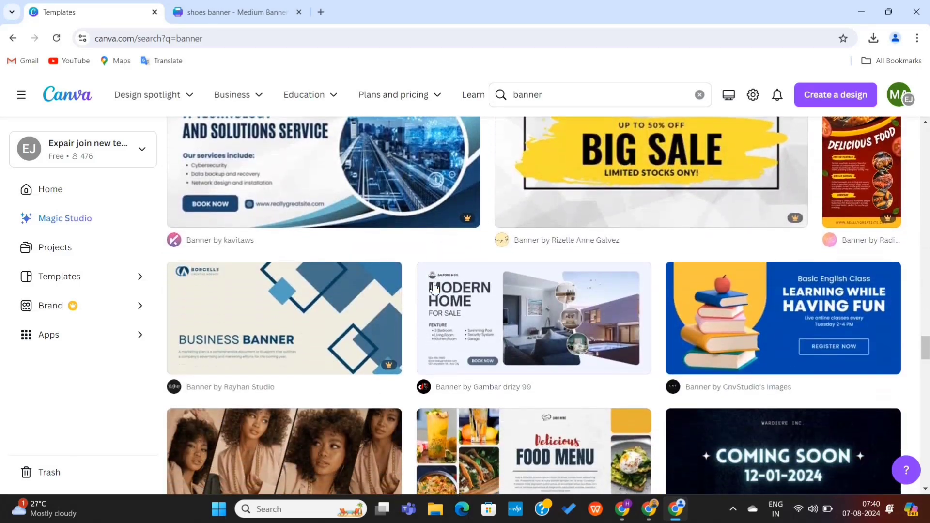
{"action": "scroll", "coordinate": [435, 288], "scroll_direction": "up", "scroll_amount": 4}
{"action": "scroll", "coordinate": [435, 289], "scroll_direction": "down", "scroll_amount": 7}
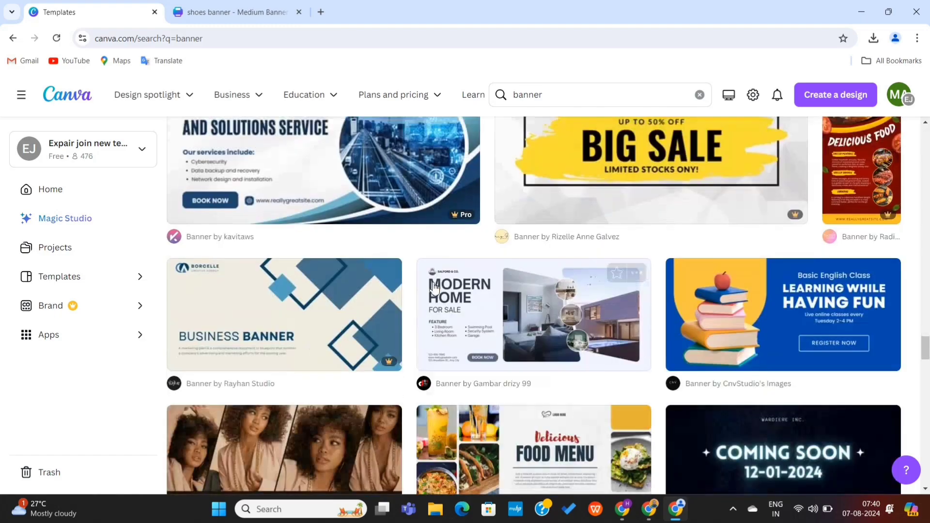
{"action": "scroll", "coordinate": [434, 286], "scroll_direction": "down", "scroll_amount": 10}
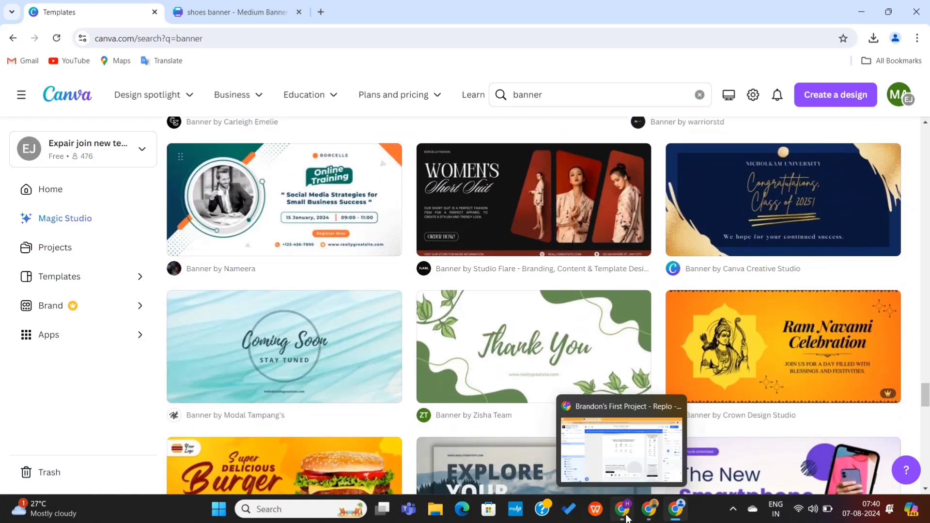
{"action": "left_click", "coordinate": [624, 510]}
Set shoes_banner.png as the Elevated Everyday Style section background
{"action": "left_click", "coordinate": [497, 309]}
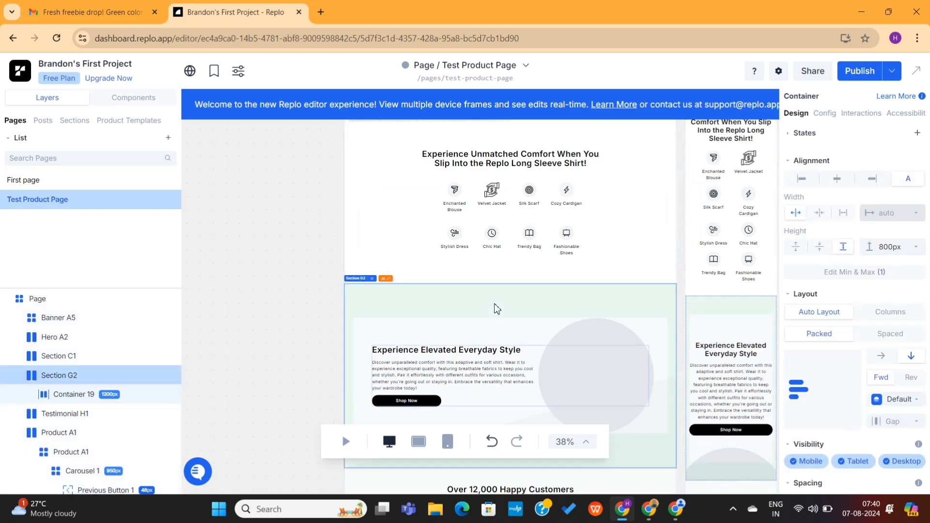
{"action": "scroll", "coordinate": [846, 371], "scroll_direction": "down", "scroll_amount": 3}
{"action": "scroll", "coordinate": [816, 349], "scroll_direction": "down", "scroll_amount": 4}
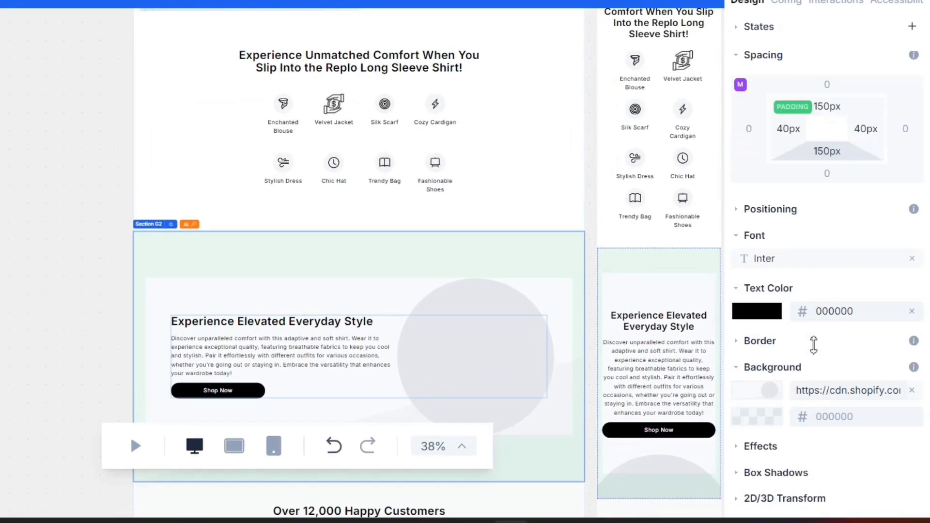
{"action": "left_click", "coordinate": [770, 390]}
{"action": "left_click", "coordinate": [610, 268]}
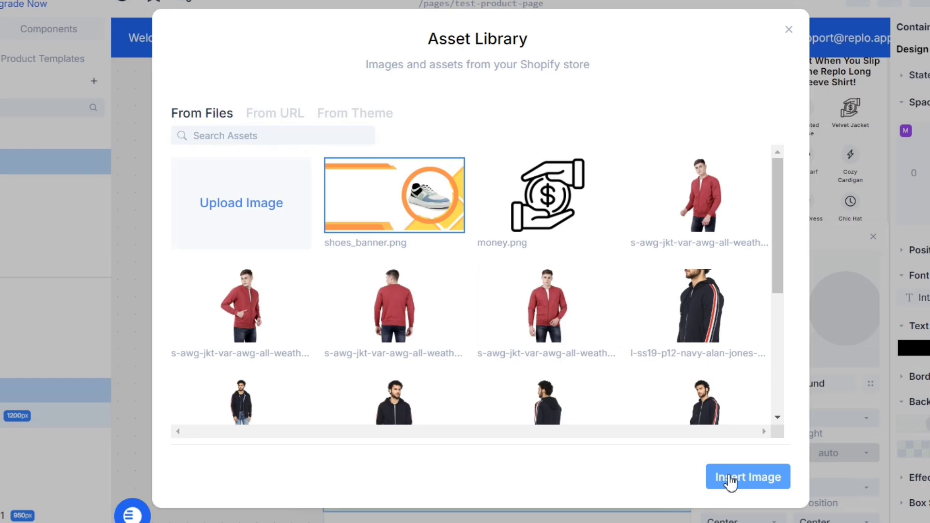
{"action": "left_click", "coordinate": [746, 478]}
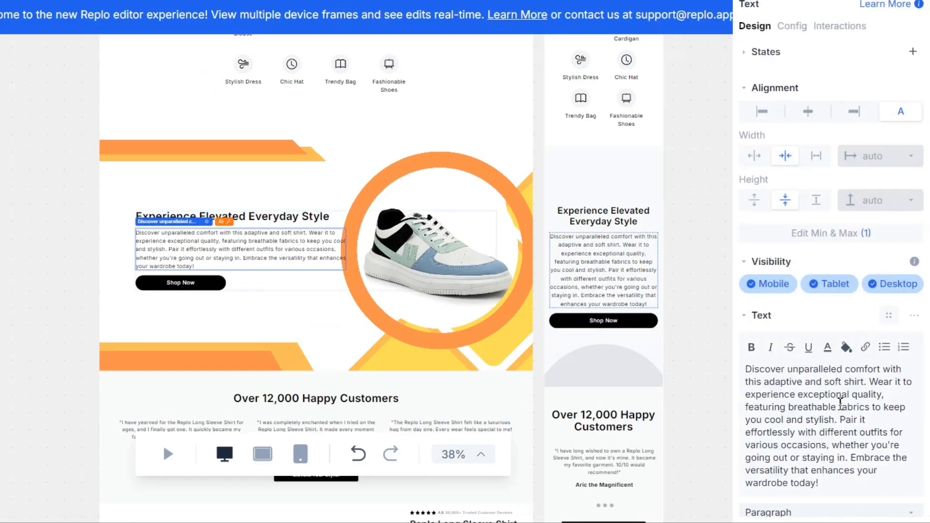
Paste the Lambard White Sneakers description and relabel Enchanted Blouse as 'Unmatched flexibility'
{"action": "key", "text": "ctrl+a"}
{"action": "type", "text": "\"Step into unparalleled comfort and style with our Lambard White Sneakers. Designed for an active lifestyle, these sneakers offer unmatched flexibility, an anti-slip sole for stability, and a lightweight airmix sole for ultimate cushioning. The breathable knitted upper keeps your feet cool and dry, ensuring maximum comfort throughout the day. Sleek and versatile, the Lambard White Sneakers are the perfect blend of fashion and function. Elevate your footwear collection today and experience the difference.\""}
{"action": "key", "text": "Escape"}
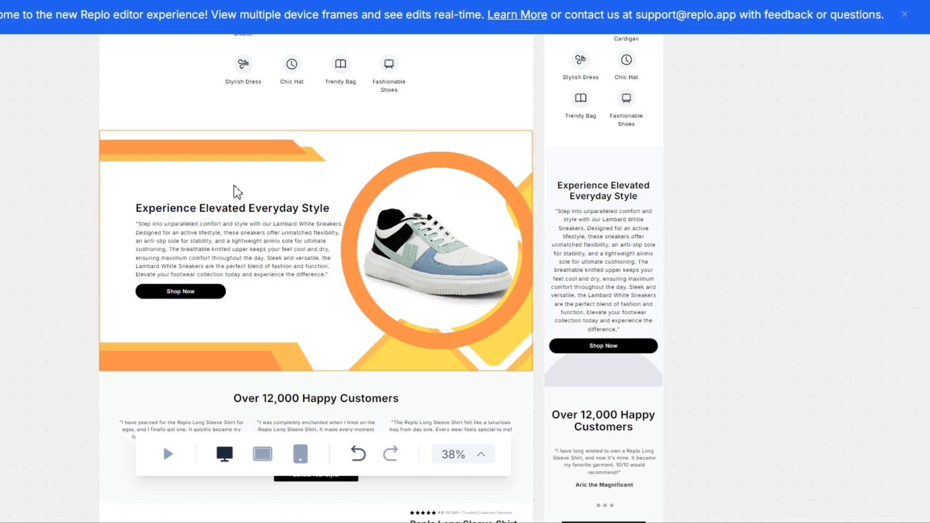
{"action": "scroll", "coordinate": [236, 189], "scroll_direction": "up", "scroll_amount": 3}
{"action": "double_click", "coordinate": [242, 197]}
{"action": "key", "text": "ctrl+v"}
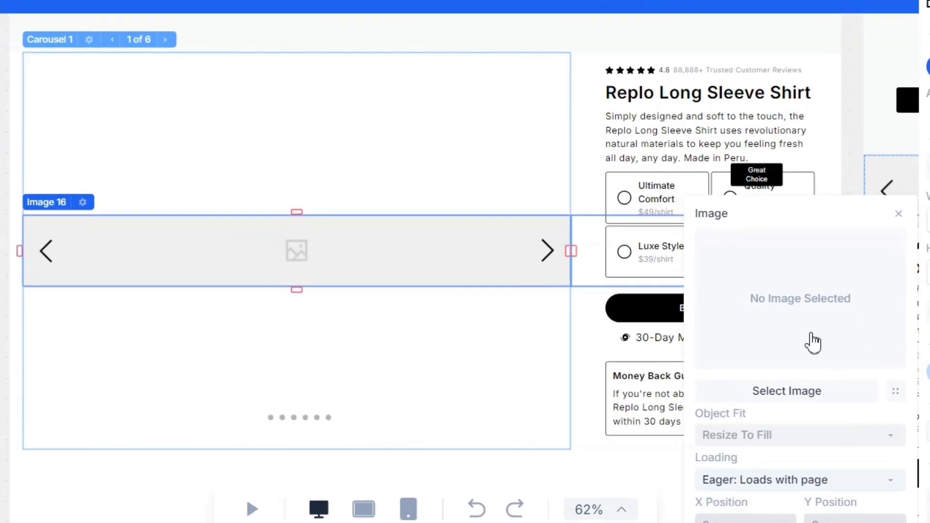
Replace the product carousel image with img5.jpg
{"action": "left_click", "coordinate": [800, 308]}
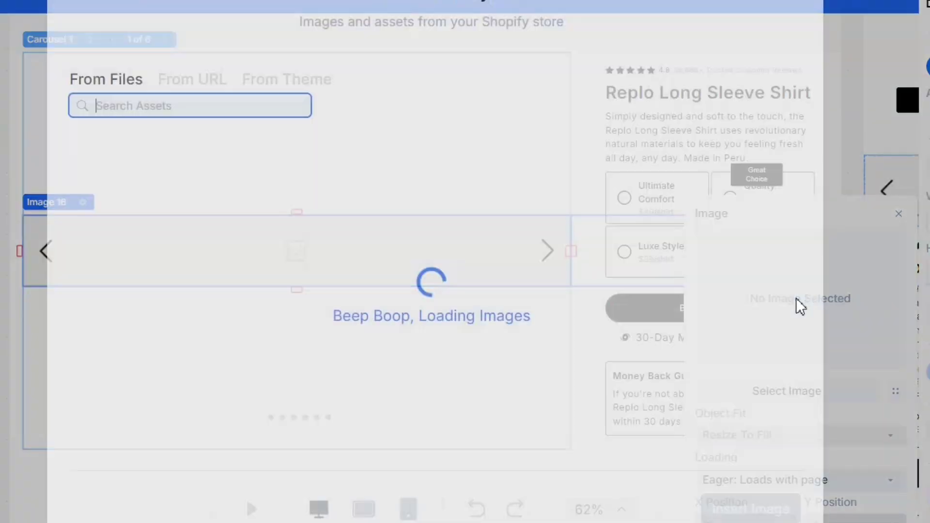
{"action": "scroll", "coordinate": [433, 269], "scroll_direction": "down", "scroll_amount": 5}
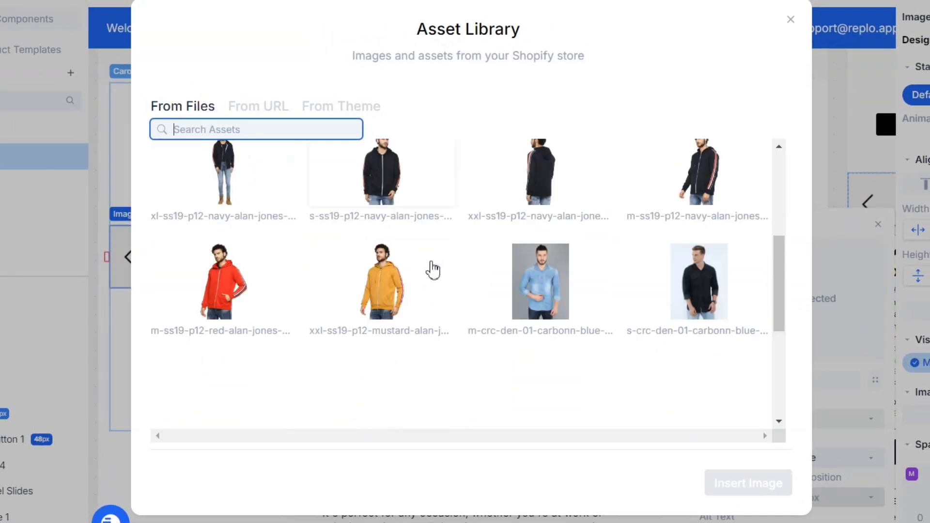
{"action": "scroll", "coordinate": [433, 269], "scroll_direction": "down", "scroll_amount": 3}
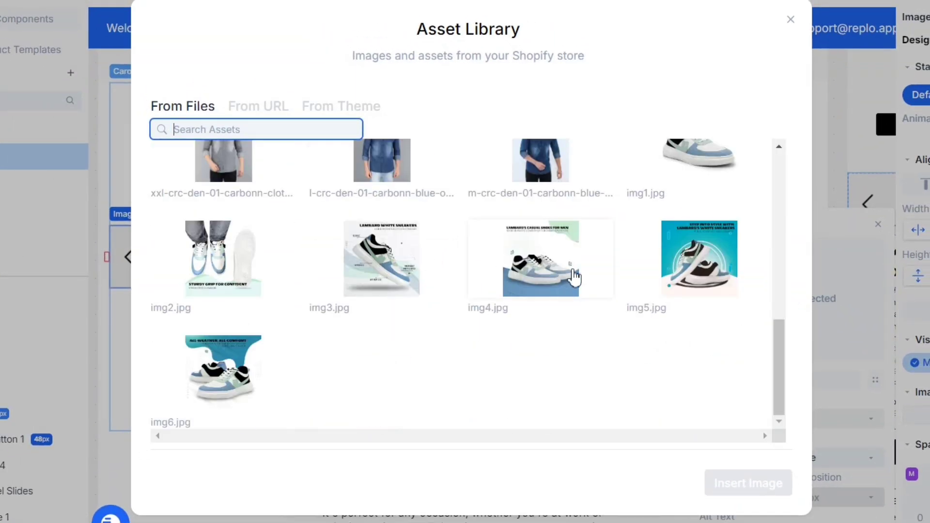
{"action": "left_click", "coordinate": [699, 266]}
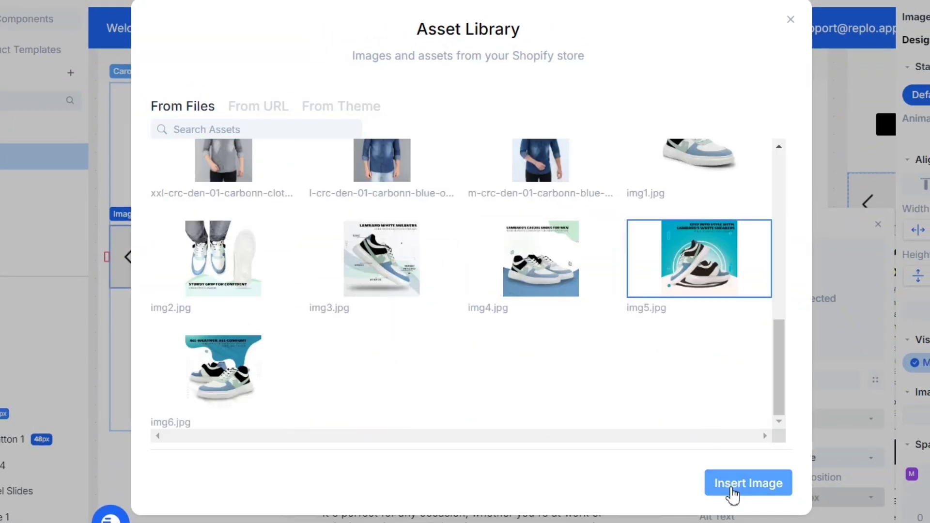
{"action": "left_click", "coordinate": [733, 487]}
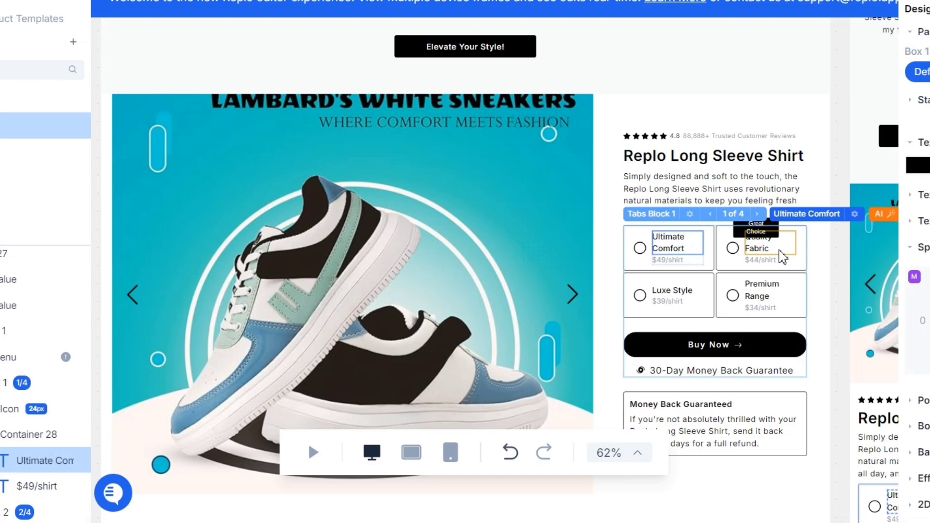
Delete the product title, description, option tabs and Buy Now button
{"action": "left_click", "coordinate": [711, 164]}
{"action": "right_click", "coordinate": [708, 163]}
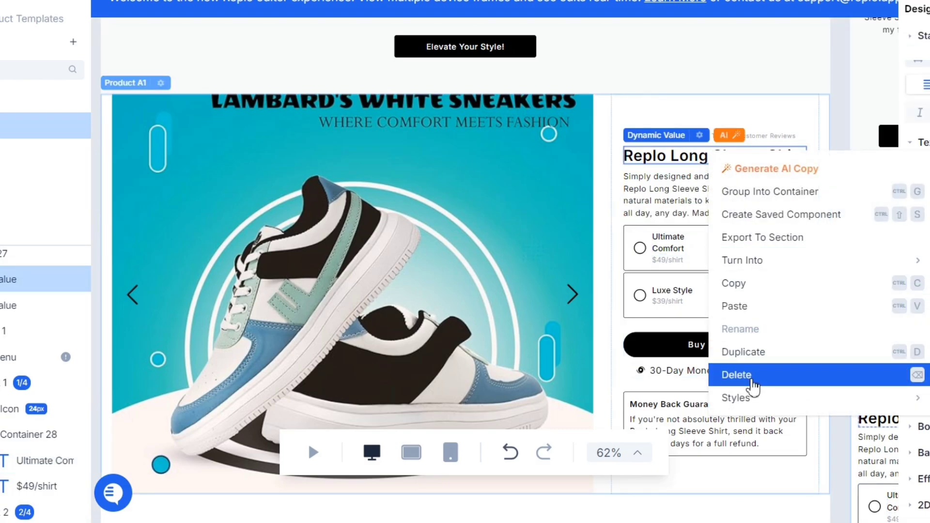
{"action": "key", "text": "Delete"}
{"action": "right_click", "coordinate": [693, 177]}
{"action": "key", "text": "Delete"}
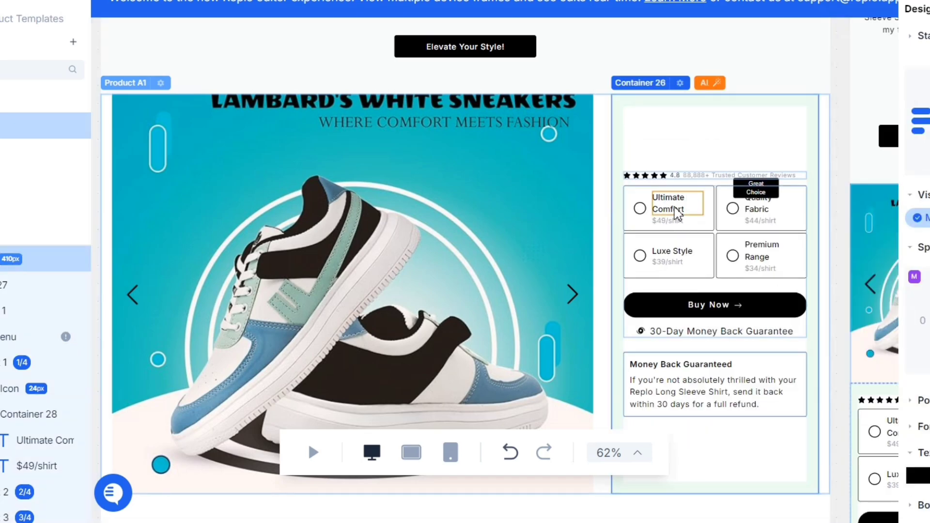
{"action": "key", "text": "Delete"}
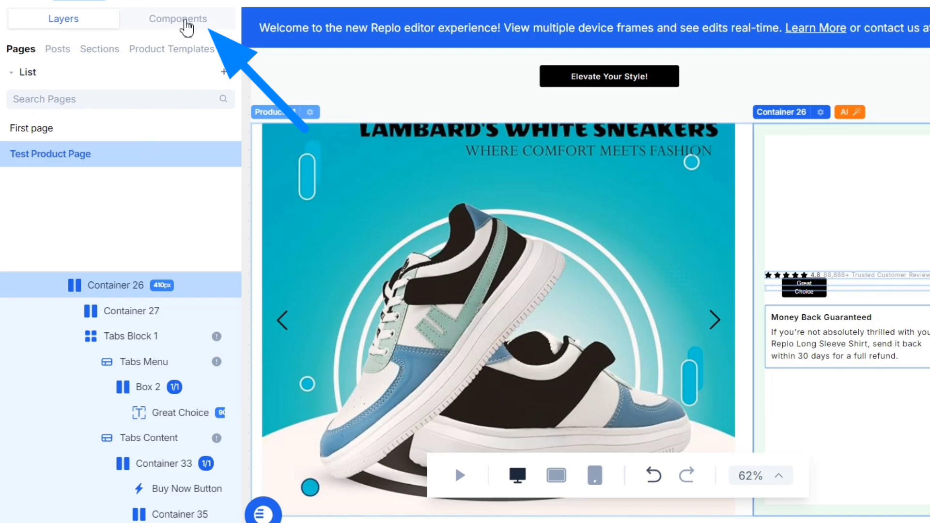
Add a Heading 3 above the star rating reading 'Step into comfort and style with Lambard White Sneakers.'
{"action": "left_click", "coordinate": [186, 21]}
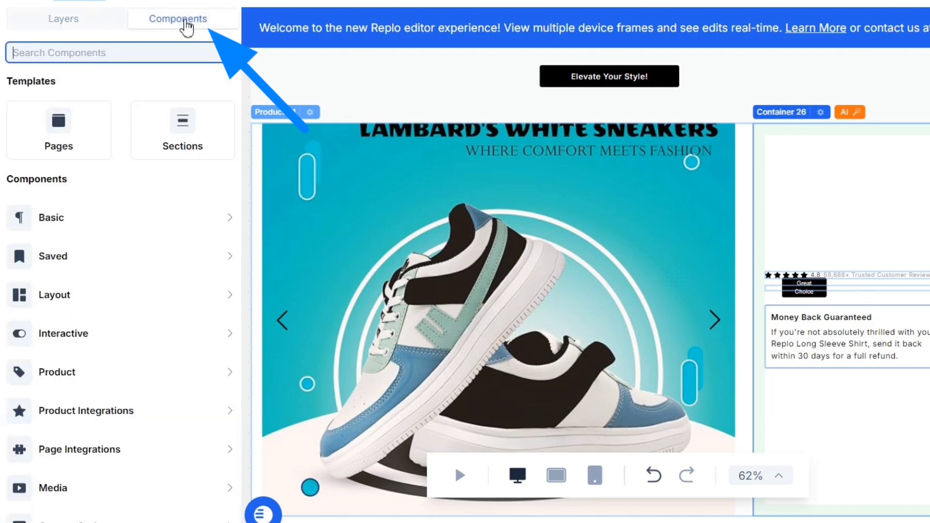
{"action": "left_click", "coordinate": [114, 272]}
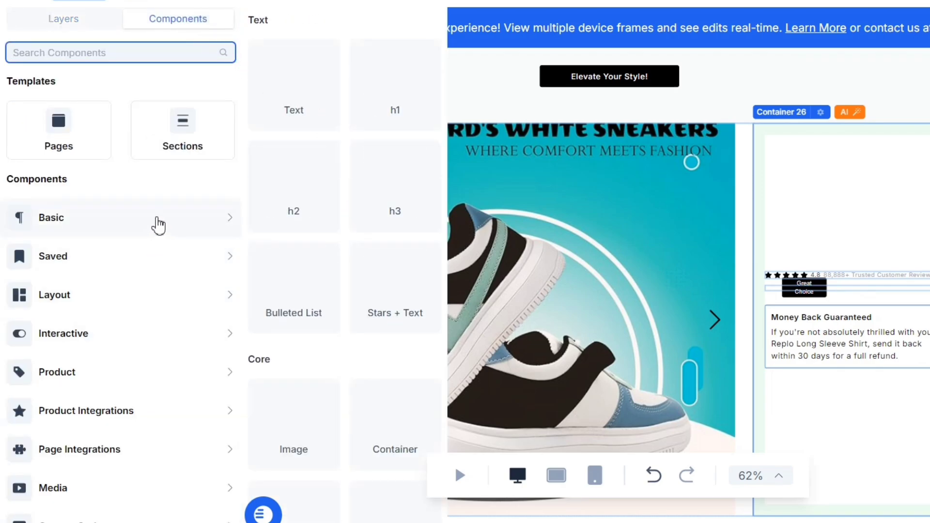
{"action": "mouse_move", "coordinate": [156, 223]}
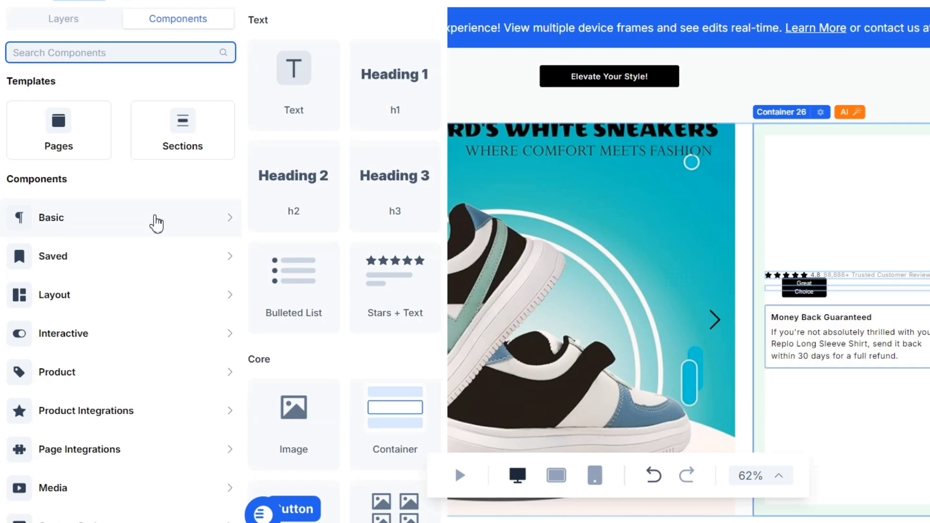
{"action": "left_click_drag", "start_coordinate": [373, 185], "coordinate": [813, 184]}
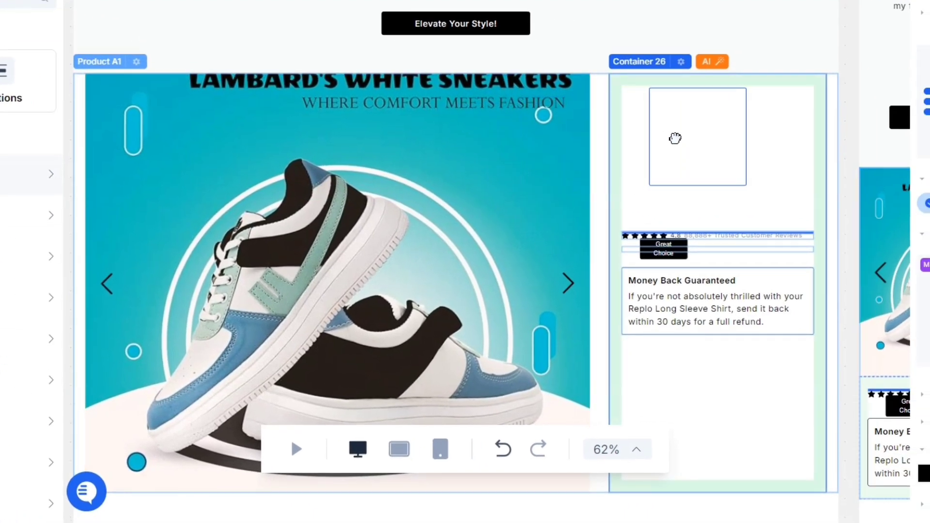
{"action": "left_click_drag", "start_coordinate": [675, 138], "coordinate": [678, 143]}
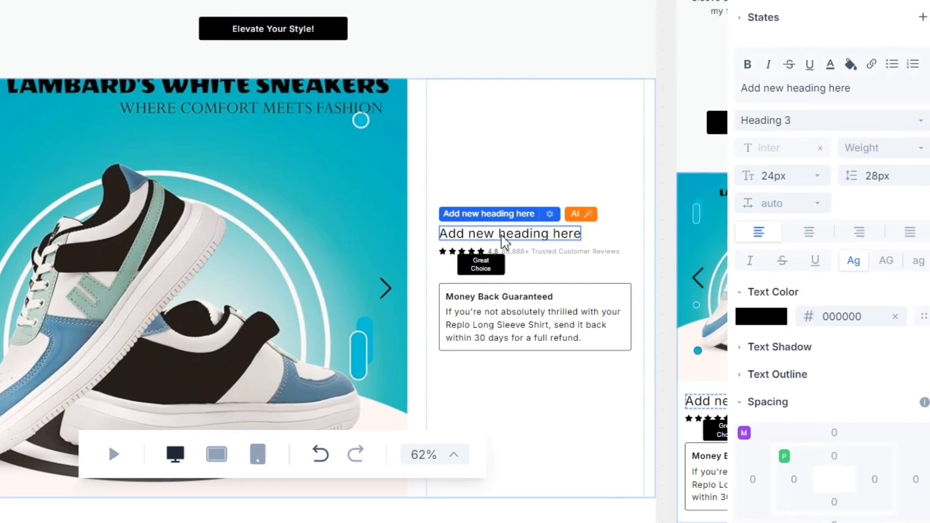
{"action": "key", "text": "ctrl+a"}
{"action": "type", "text": "Step into comfort and style with Lambard White Sneakers."}
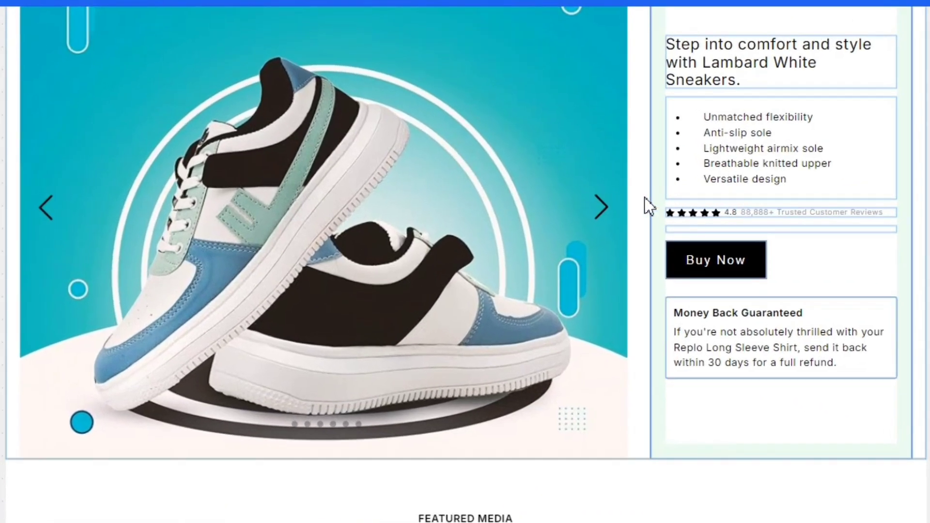
Paste the sneaker sizing answer into the first FAQ entry, then select the next question
{"action": "scroll", "coordinate": [649, 206], "scroll_direction": "down", "scroll_amount": 5}
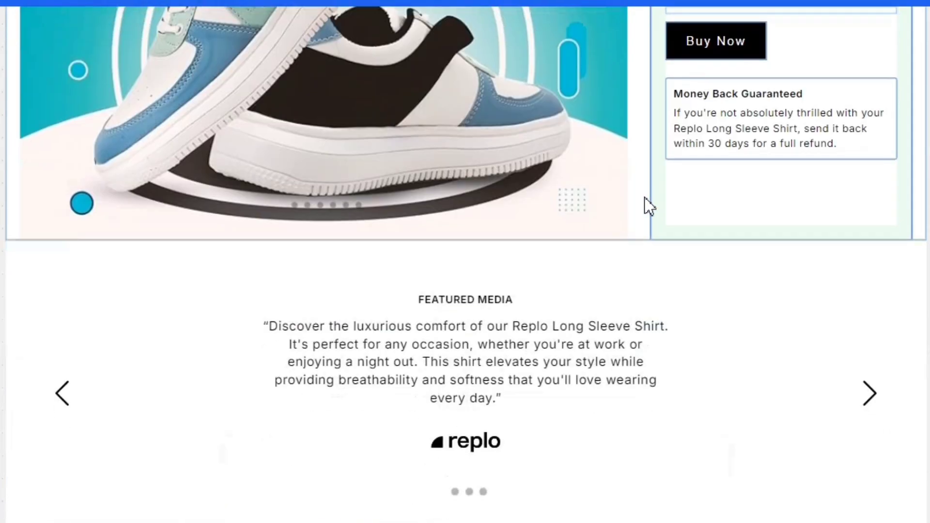
{"action": "scroll", "coordinate": [541, 345], "scroll_direction": "down", "scroll_amount": 4}
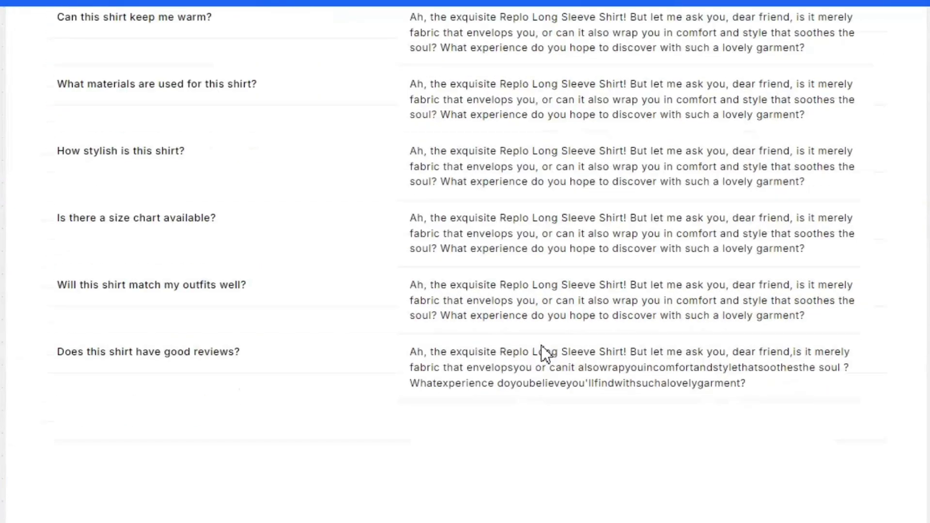
{"action": "scroll", "coordinate": [548, 330], "scroll_direction": "up", "scroll_amount": 2}
{"action": "left_click", "coordinate": [612, 147]}
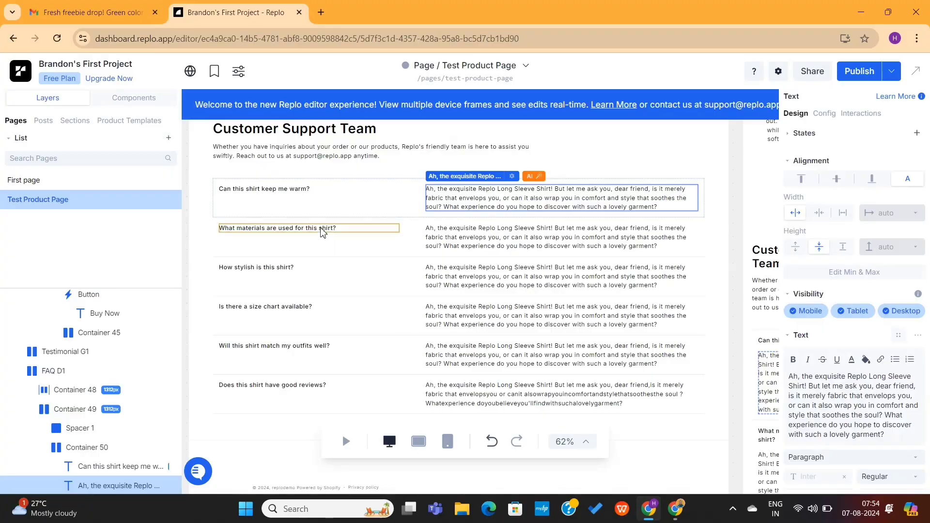
{"action": "double_click", "coordinate": [826, 376]}
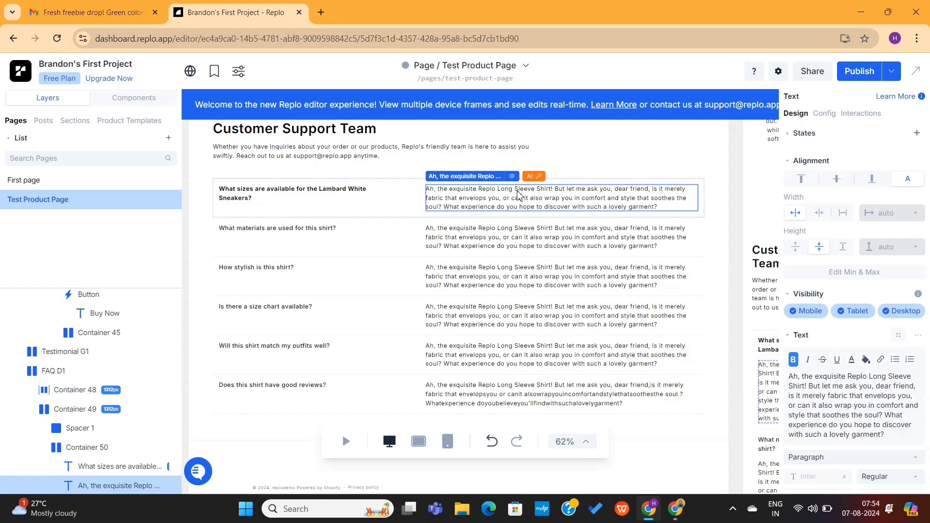
{"action": "type", "text": "Our Lambard White Sneakers are available in a range of sizes to fit both men and women. Please refer to our size chart for precise measurements and the perfect fit."}
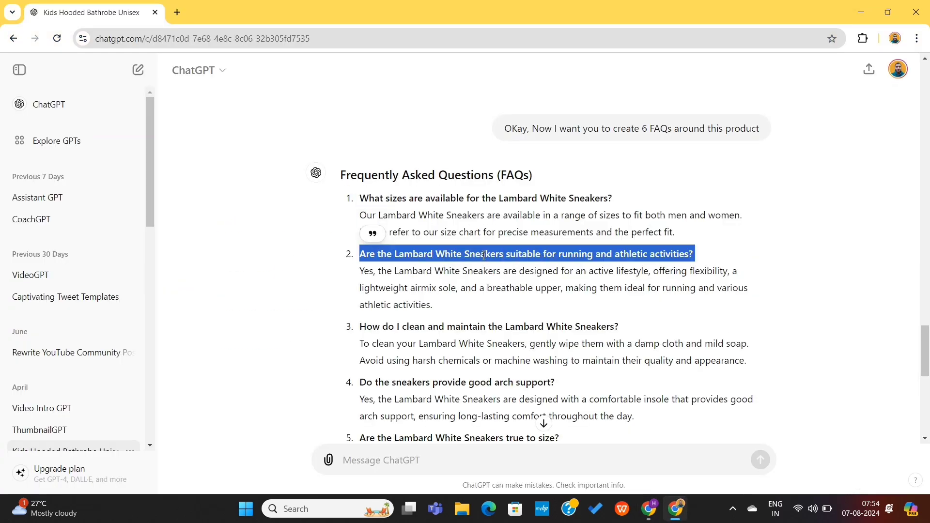
{"action": "key", "text": "alt+Tab"}
{"action": "left_click", "coordinate": [316, 220]}
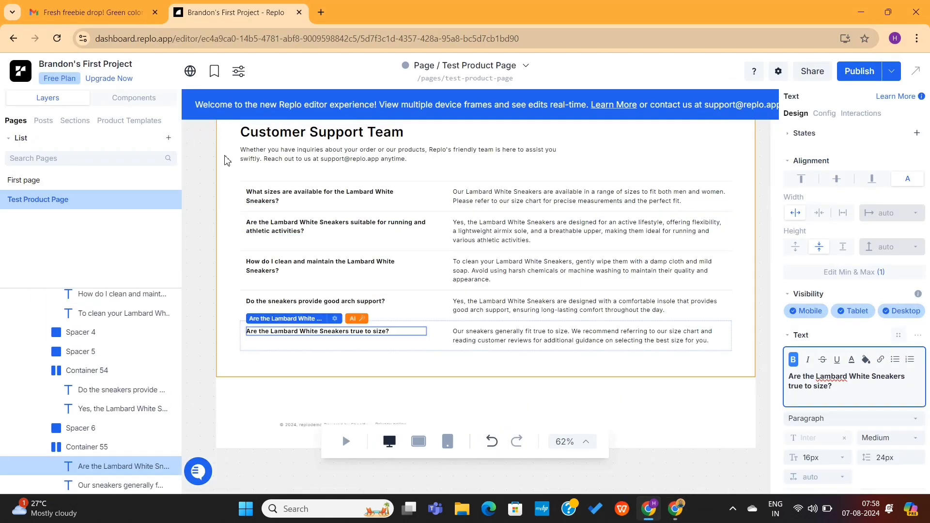
{"action": "left_click", "coordinate": [226, 160]}
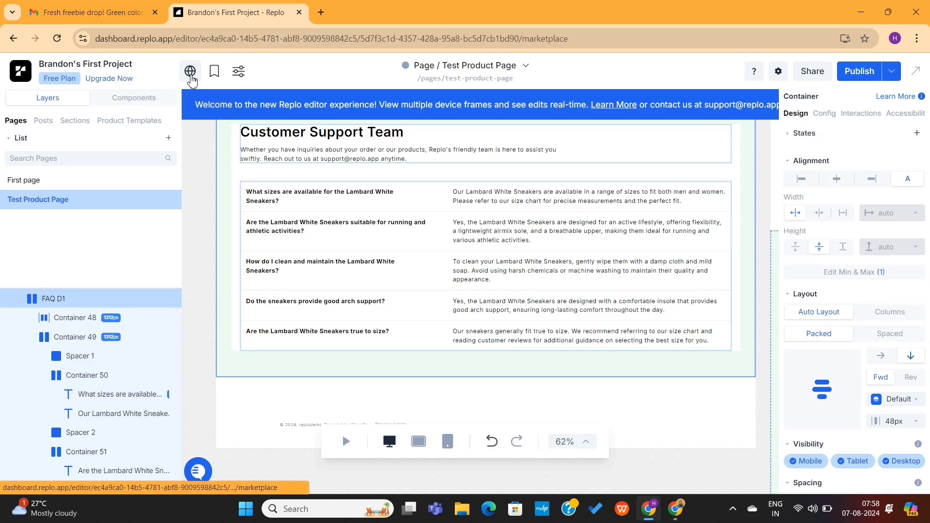
{"action": "left_click", "coordinate": [190, 71]}
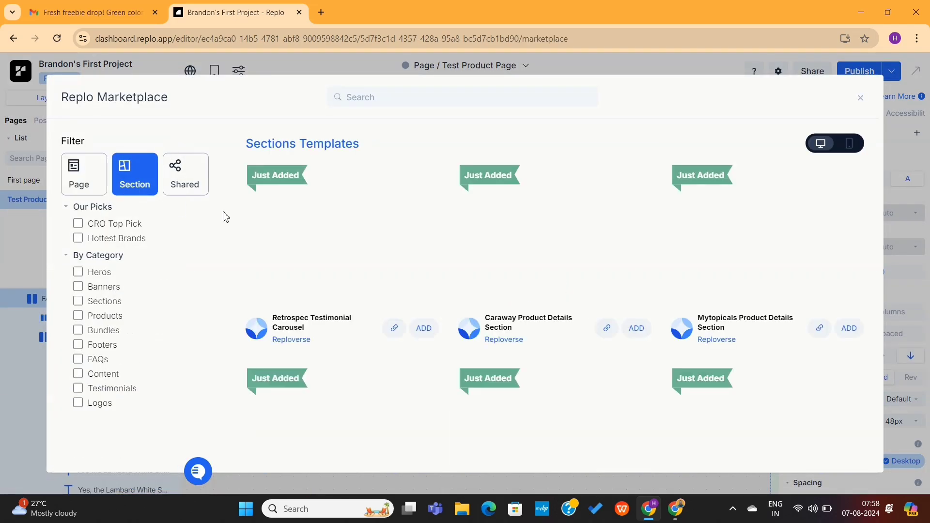
{"action": "scroll", "coordinate": [527, 267], "scroll_direction": "down", "scroll_amount": 5}
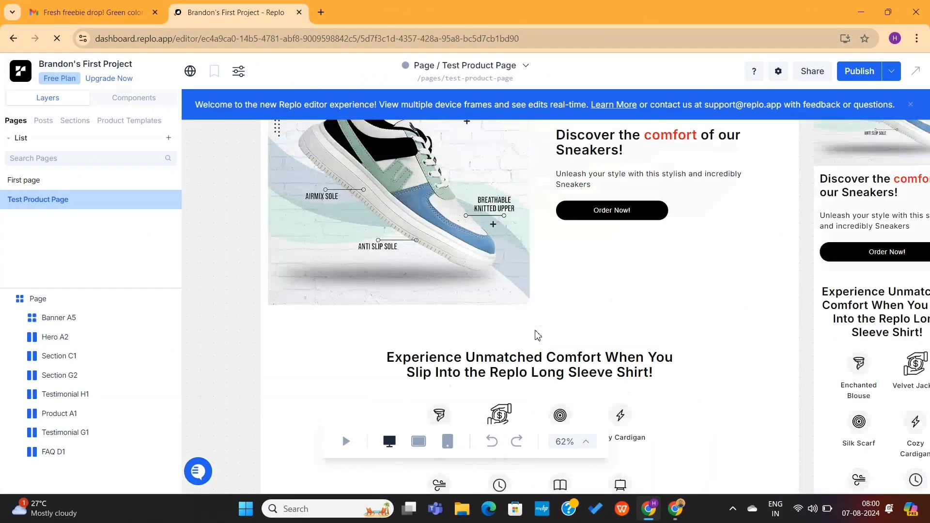
{"action": "scroll", "coordinate": [536, 335], "scroll_direction": "down", "scroll_amount": 2}
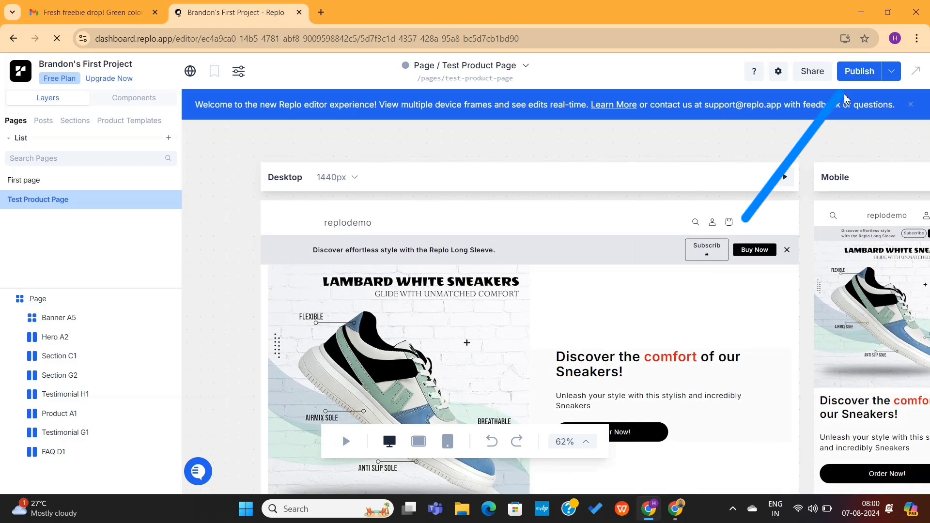
Open the live storefront preview and scroll down the sneaker page
{"action": "left_click", "coordinate": [893, 72]}
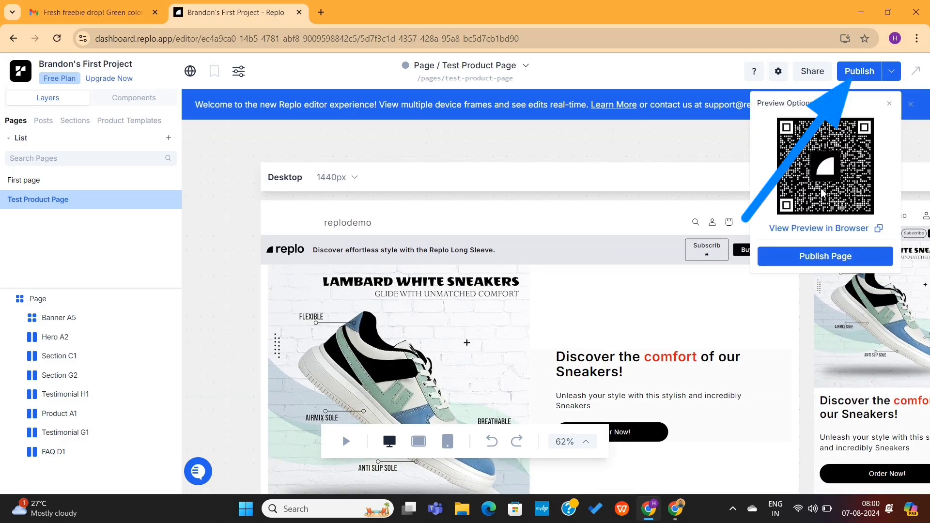
{"action": "left_click", "coordinate": [825, 229]}
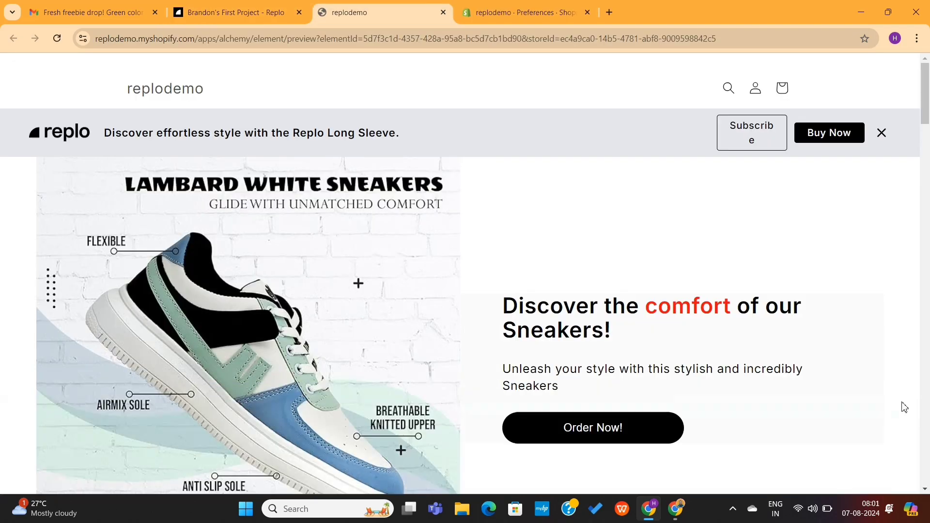
{"action": "scroll", "coordinate": [699, 359], "scroll_direction": "down", "scroll_amount": 5}
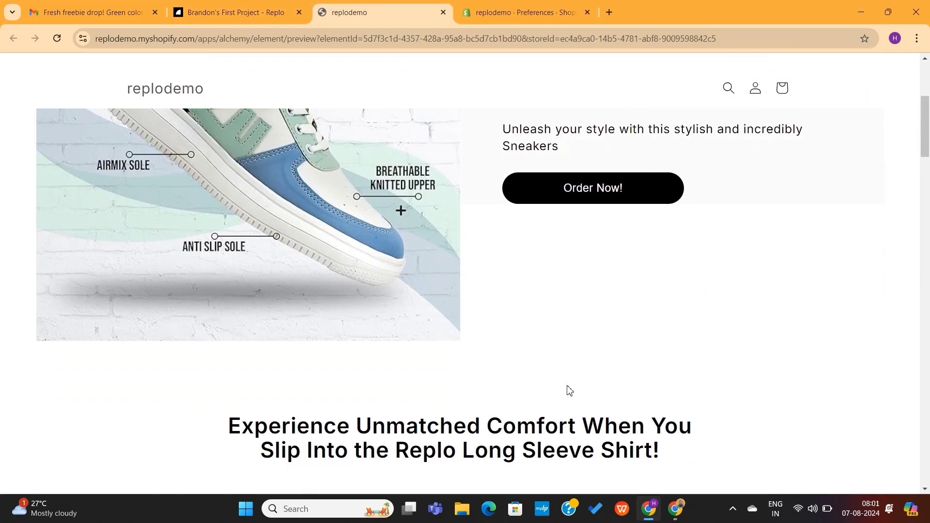
{"action": "scroll", "coordinate": [569, 390], "scroll_direction": "down", "scroll_amount": 2}
{"action": "scroll", "coordinate": [503, 353], "scroll_direction": "down", "scroll_amount": 12}
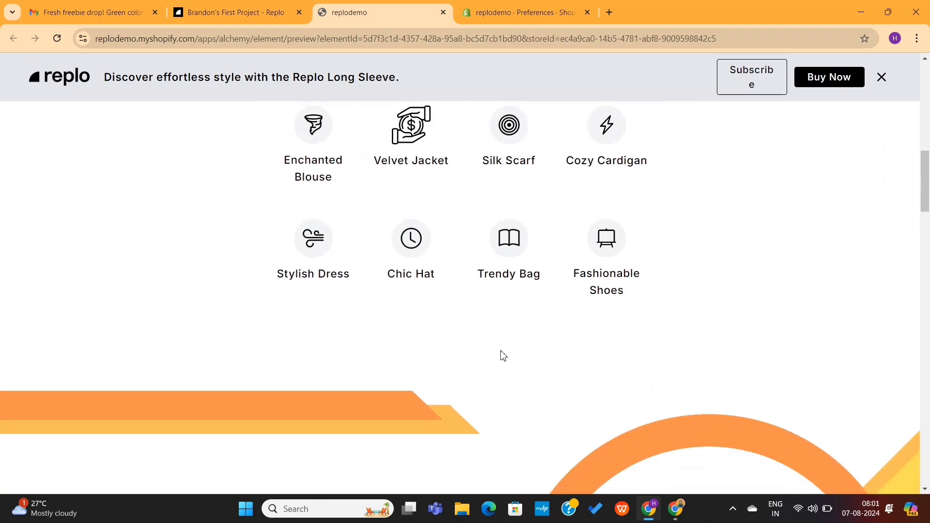
{"action": "scroll", "coordinate": [503, 355], "scroll_direction": "down", "scroll_amount": 10}
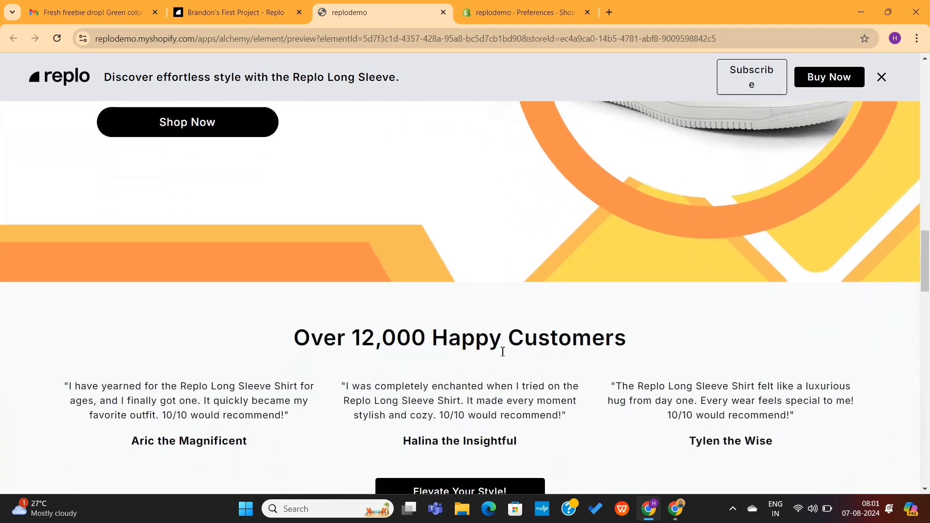
{"action": "scroll", "coordinate": [503, 356], "scroll_direction": "down", "scroll_amount": 12}
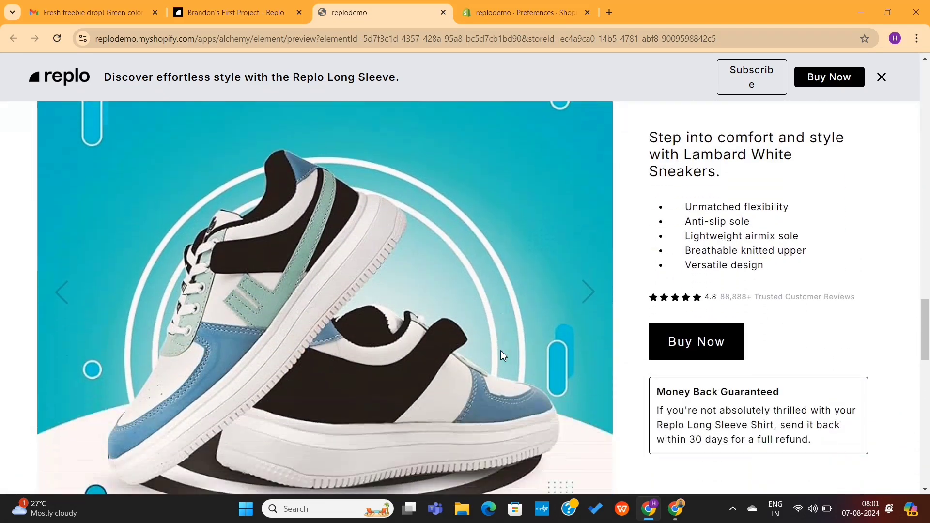
{"action": "scroll", "coordinate": [502, 354], "scroll_direction": "down", "scroll_amount": 3}
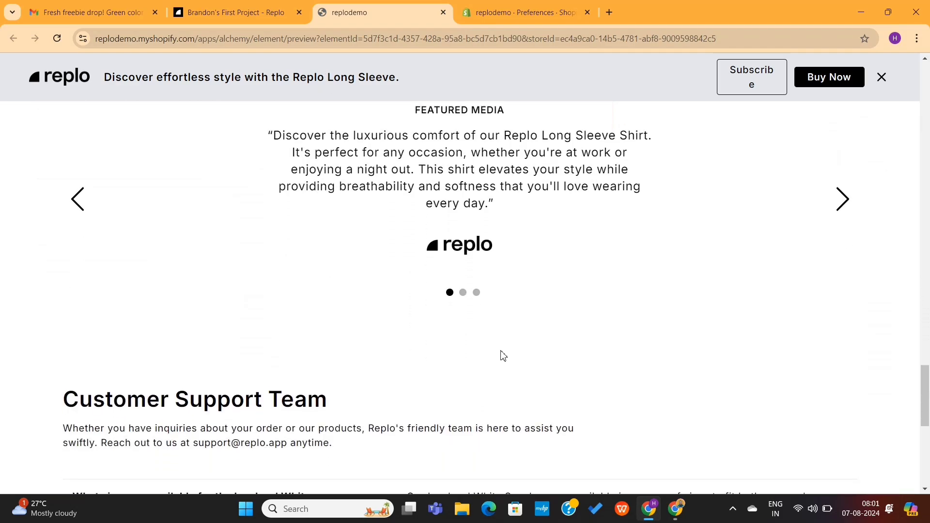
Review the FAQ and footer, then close the replodemo preview tab
{"action": "scroll", "coordinate": [503, 354], "scroll_direction": "up", "scroll_amount": 8}
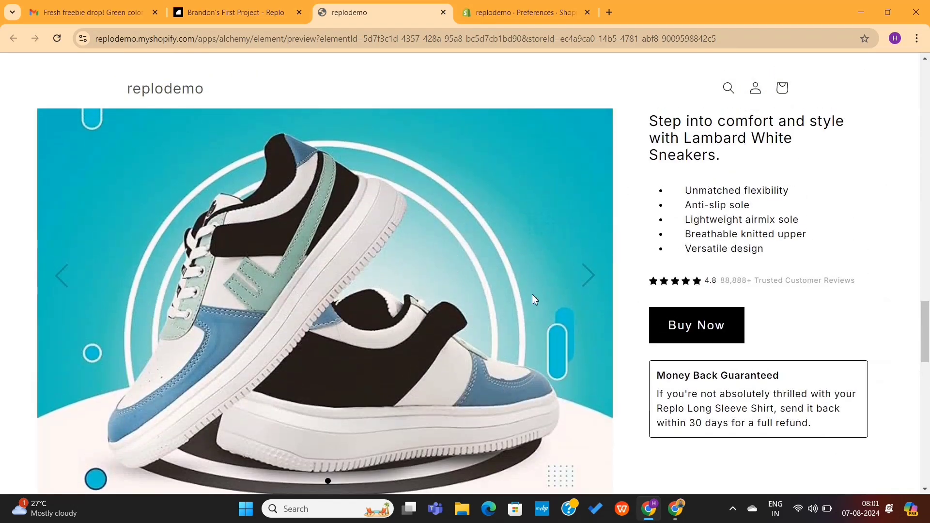
{"action": "scroll", "coordinate": [532, 295], "scroll_direction": "down", "scroll_amount": 15}
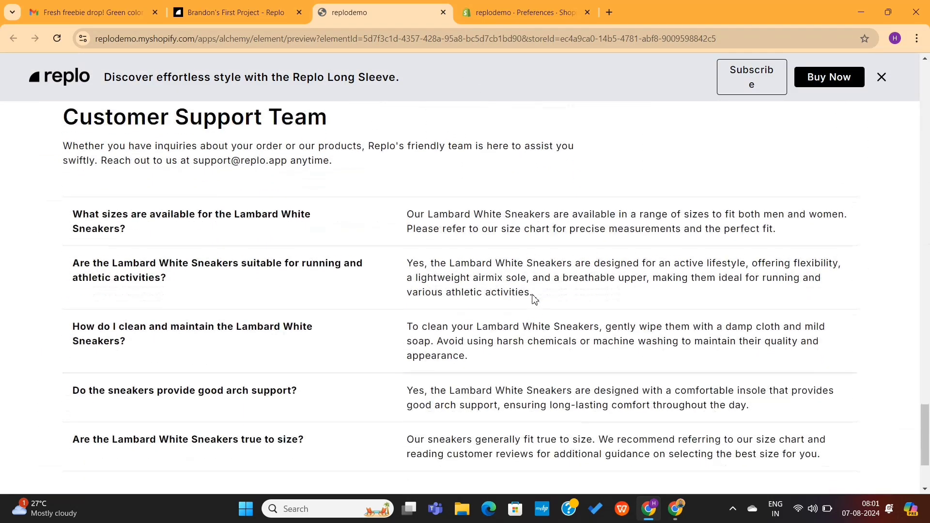
{"action": "scroll", "coordinate": [533, 298], "scroll_direction": "down", "scroll_amount": 3}
{"action": "scroll", "coordinate": [533, 298], "scroll_direction": "up", "scroll_amount": 15}
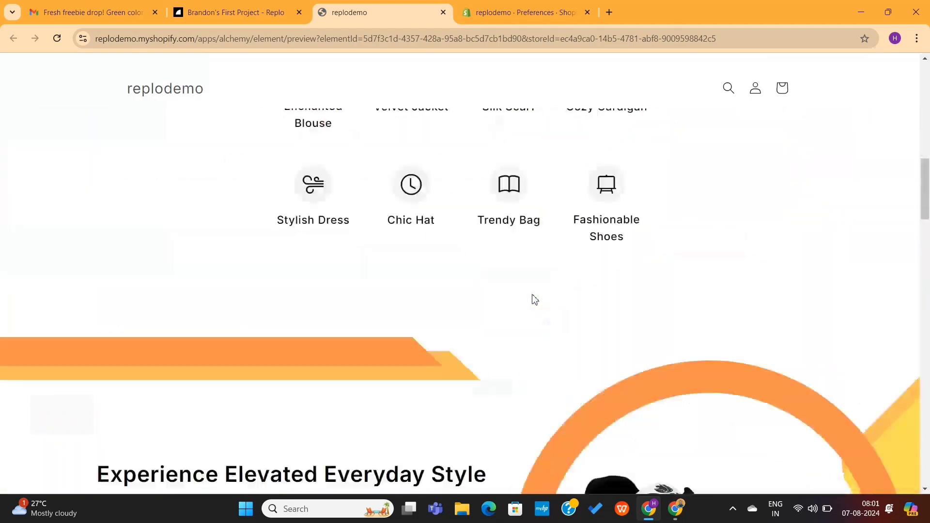
{"action": "scroll", "coordinate": [532, 296], "scroll_direction": "down", "scroll_amount": 5}
{"action": "scroll", "coordinate": [533, 296], "scroll_direction": "up", "scroll_amount": 10}
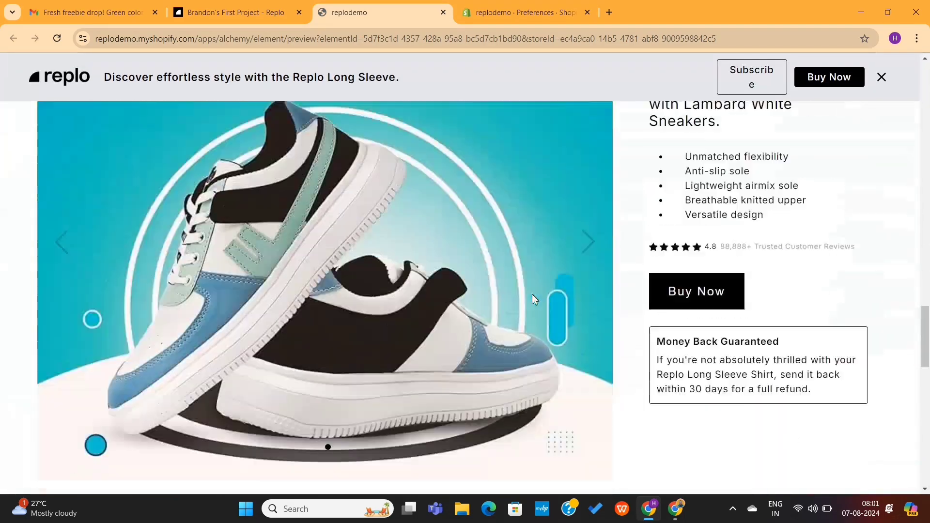
{"action": "scroll", "coordinate": [532, 298], "scroll_direction": "down", "scroll_amount": 15}
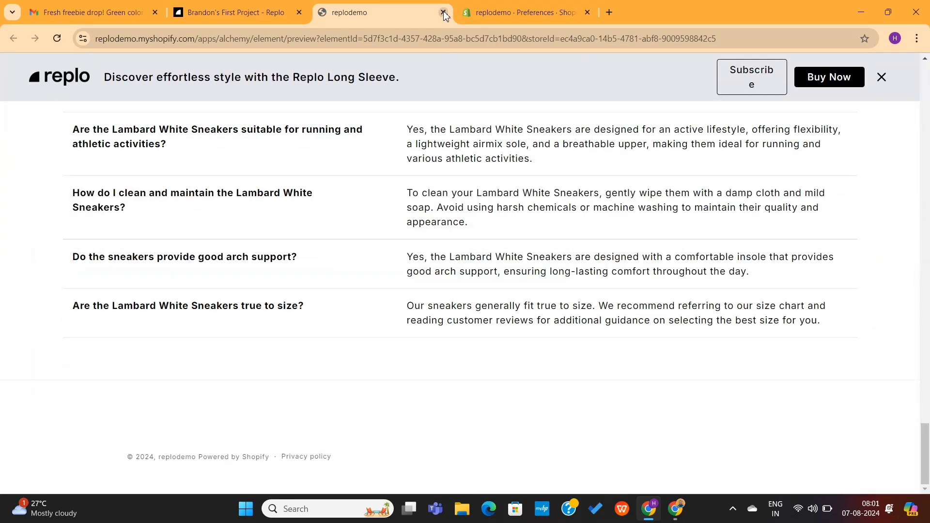
{"action": "left_click", "coordinate": [444, 13]}
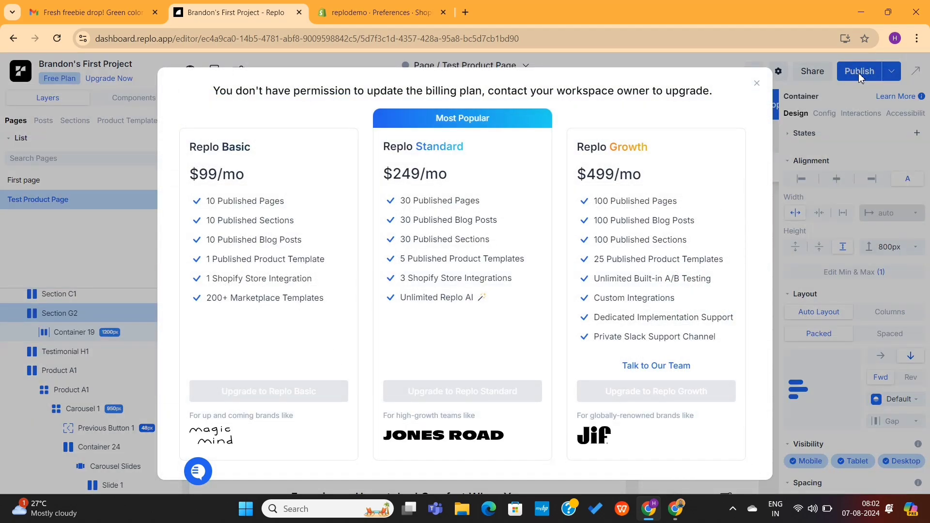
Attempt to publish the test product page, which triggers the owner-only plan upgrade notice
{"action": "left_click", "coordinate": [859, 72]}
{"action": "left_click", "coordinate": [859, 72]}
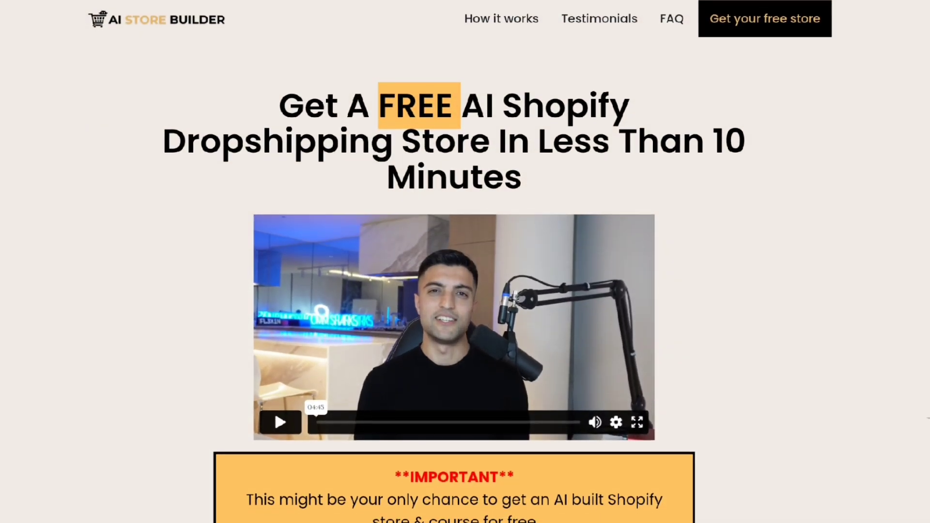
Browse ecomkingstore.com, buildyourstore.ai, and the necklace and willow vine lights product pages
{"action": "scroll", "coordinate": [275, 358], "scroll_direction": "down", "scroll_amount": 2}
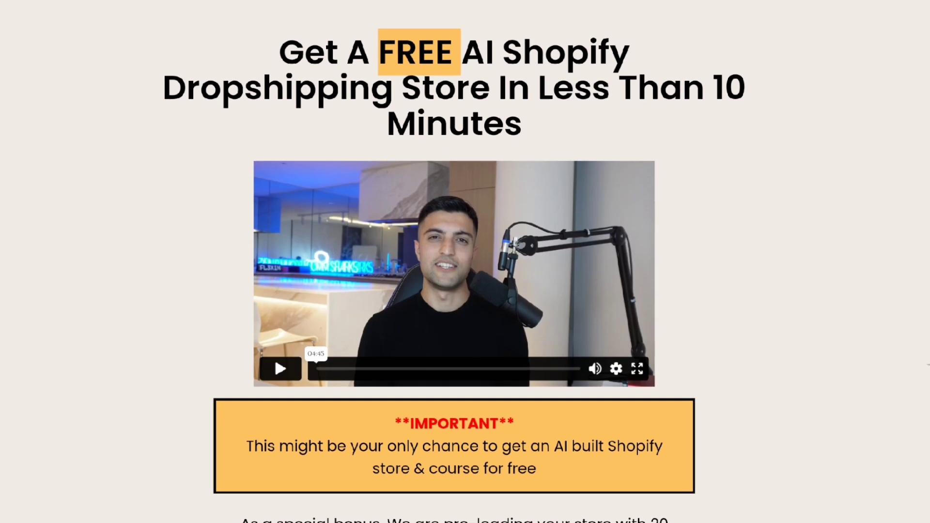
{"action": "scroll", "coordinate": [466, 262], "scroll_direction": "down", "scroll_amount": 5}
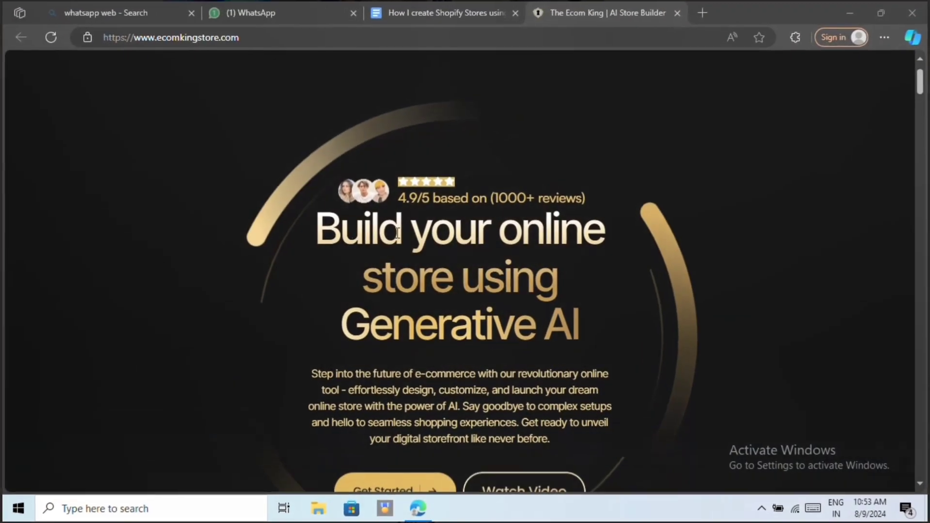
{"action": "left_click_drag", "start_coordinate": [316, 231], "coordinate": [596, 325]}
{"action": "scroll", "coordinate": [731, 281], "scroll_direction": "down", "scroll_amount": 4}
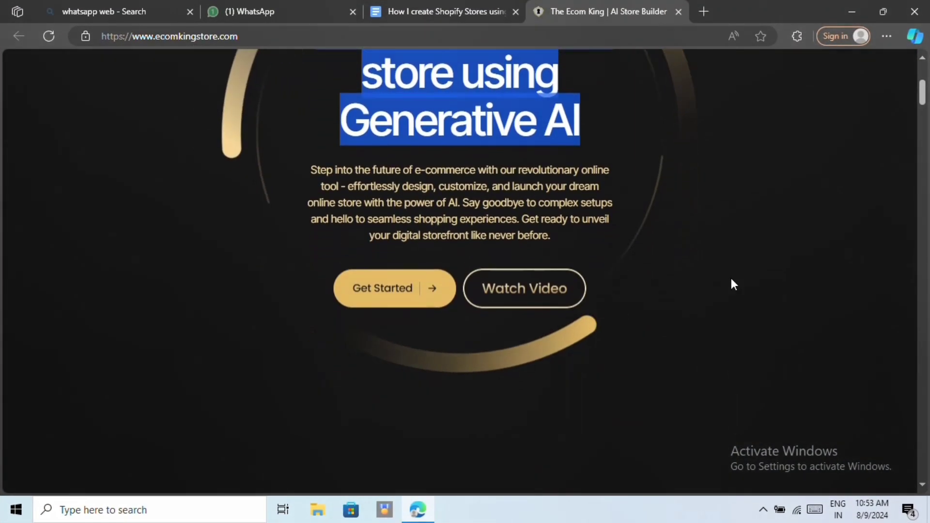
{"action": "scroll", "coordinate": [735, 306], "scroll_direction": "down", "scroll_amount": 3}
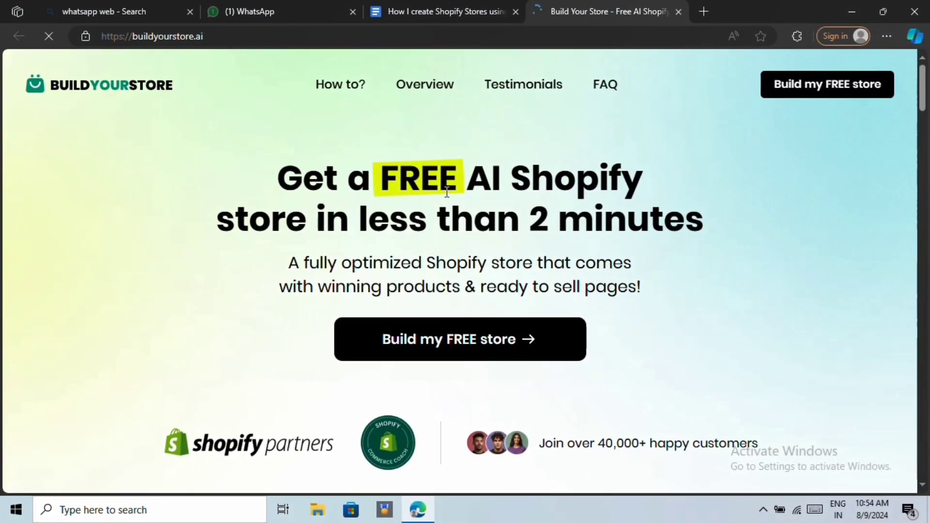
{"action": "scroll", "coordinate": [447, 192], "scroll_direction": "down", "scroll_amount": 9}
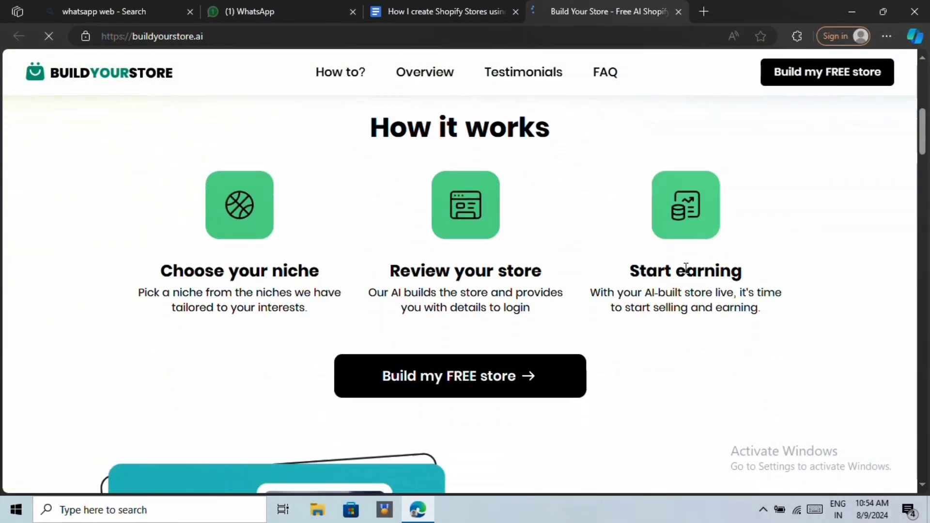
{"action": "scroll", "coordinate": [686, 267], "scroll_direction": "down", "scroll_amount": 10}
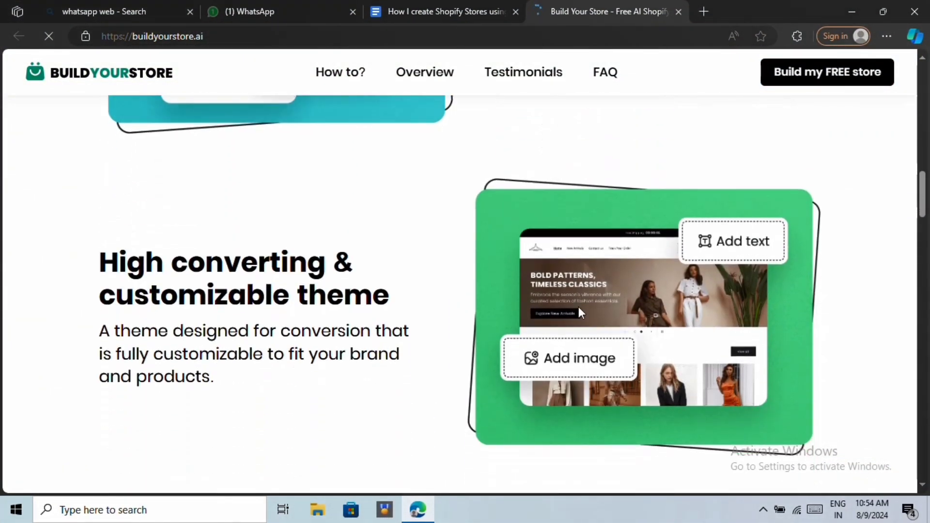
{"action": "scroll", "coordinate": [579, 307], "scroll_direction": "down", "scroll_amount": 5}
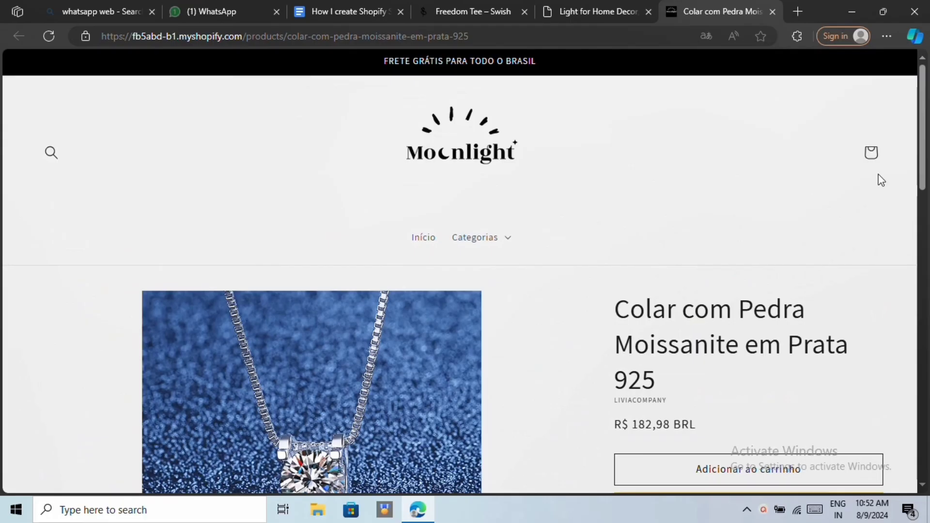
{"action": "scroll", "coordinate": [858, 180], "scroll_direction": "down", "scroll_amount": 4}
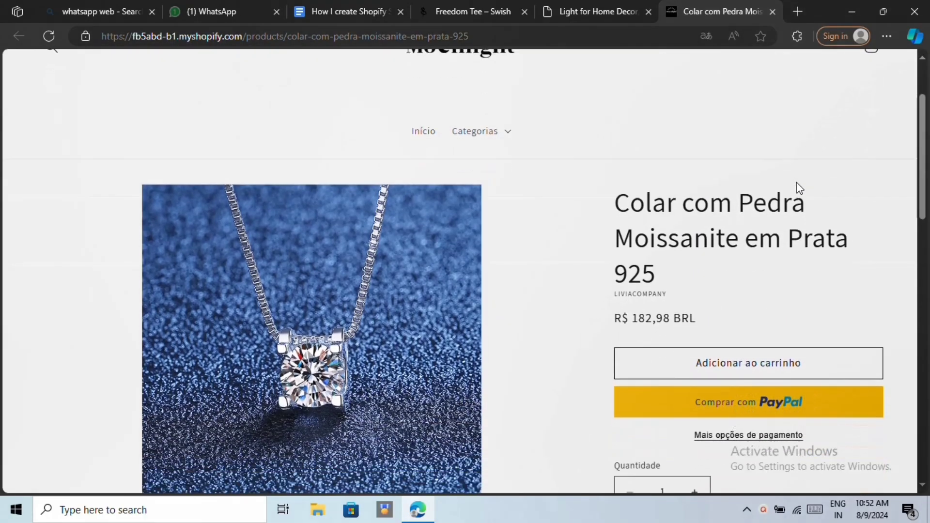
{"action": "scroll", "coordinate": [853, 291], "scroll_direction": "down", "scroll_amount": 5}
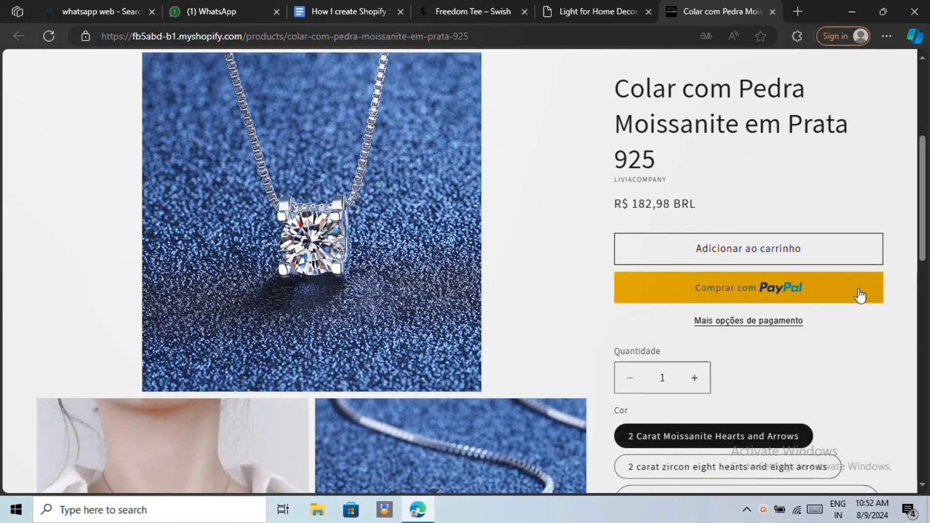
{"action": "scroll", "coordinate": [837, 287], "scroll_direction": "down", "scroll_amount": 2}
{"action": "scroll", "coordinate": [837, 279], "scroll_direction": "down", "scroll_amount": 5}
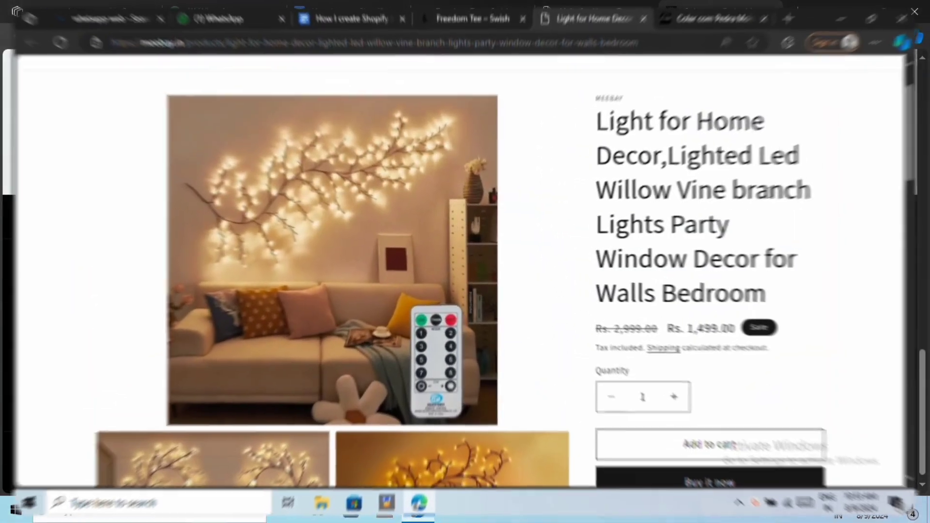
{"action": "scroll", "coordinate": [792, 216], "scroll_direction": "down", "scroll_amount": 6}
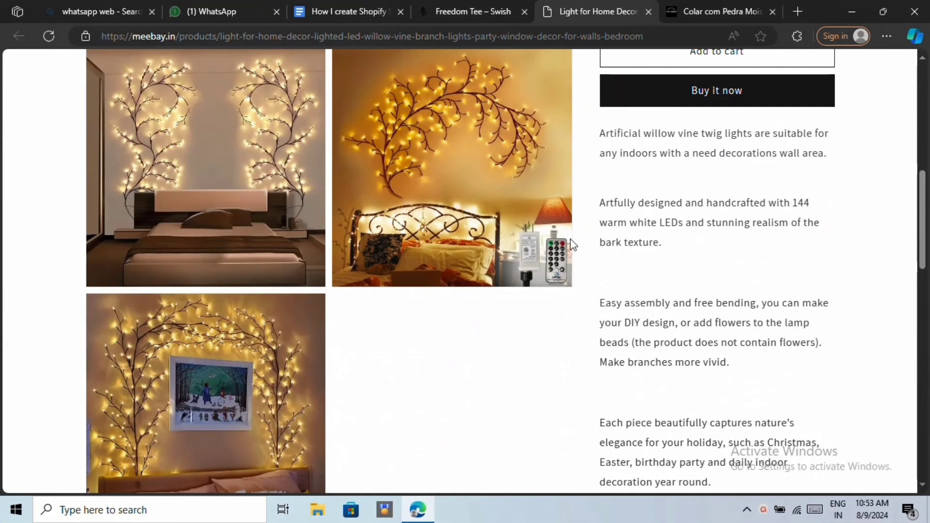
{"action": "scroll", "coordinate": [819, 225], "scroll_direction": "down", "scroll_amount": 3}
{"action": "scroll", "coordinate": [818, 226], "scroll_direction": "down", "scroll_amount": 5}
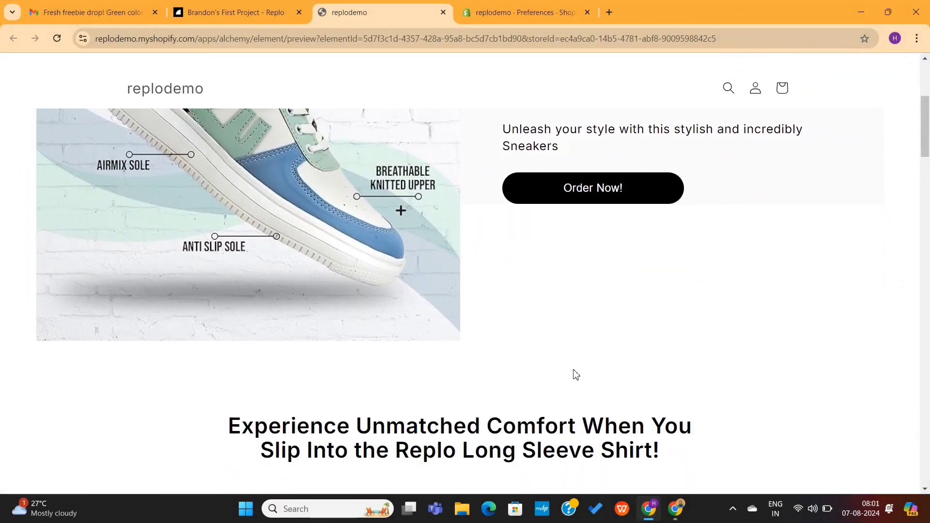
{"action": "scroll", "coordinate": [575, 374], "scroll_direction": "down", "scroll_amount": 2}
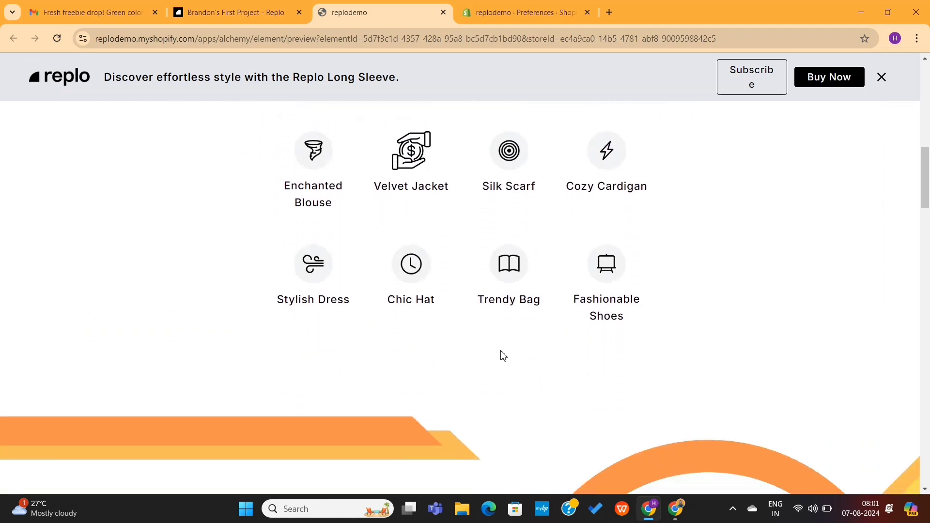
{"action": "scroll", "coordinate": [503, 356], "scroll_direction": "down", "scroll_amount": 8}
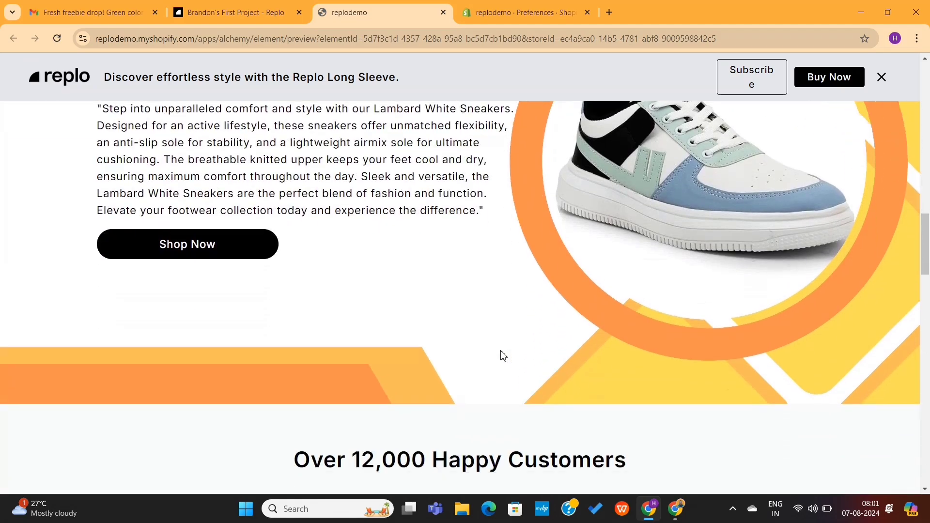
{"action": "scroll", "coordinate": [503, 357], "scroll_direction": "down", "scroll_amount": 10}
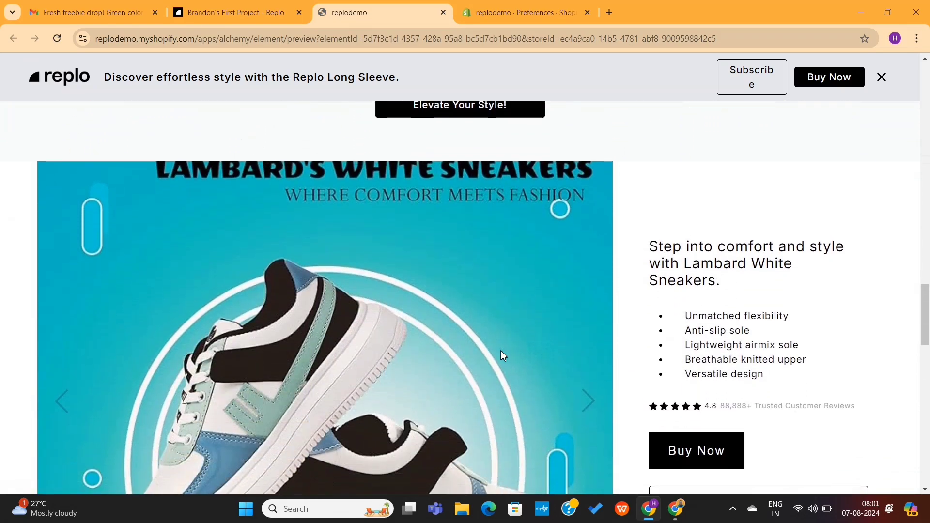
{"action": "scroll", "coordinate": [501, 351], "scroll_direction": "down", "scroll_amount": 8}
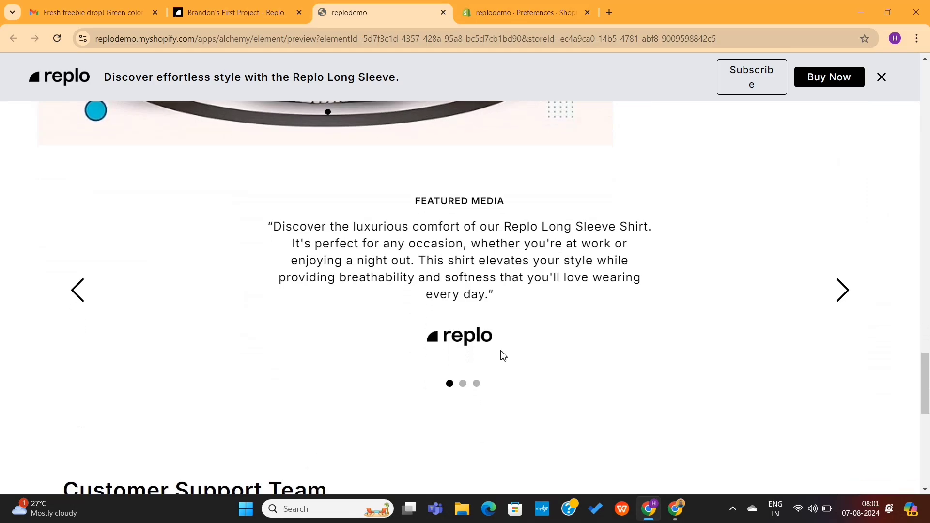
{"action": "scroll", "coordinate": [501, 355], "scroll_direction": "down", "scroll_amount": 2}
{"action": "scroll", "coordinate": [500, 355], "scroll_direction": "up", "scroll_amount": 8}
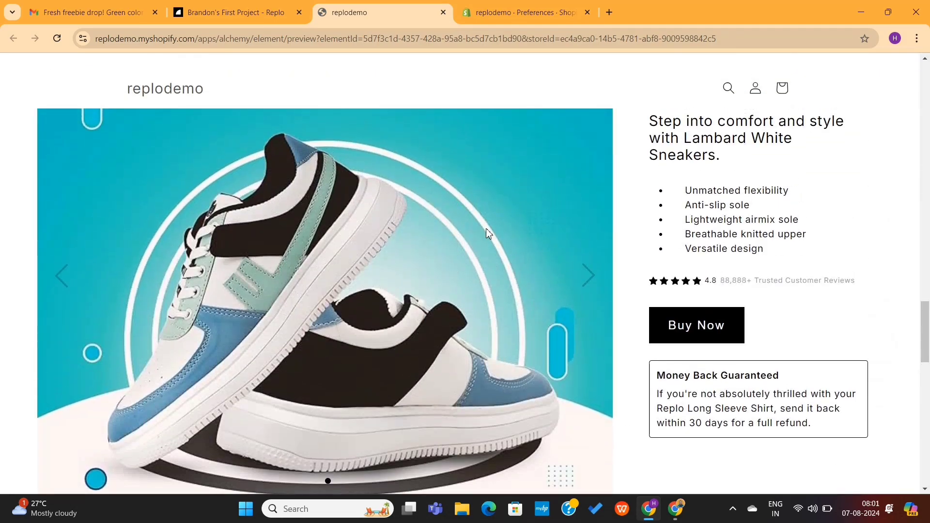
{"action": "scroll", "coordinate": [532, 295], "scroll_direction": "down", "scroll_amount": 10}
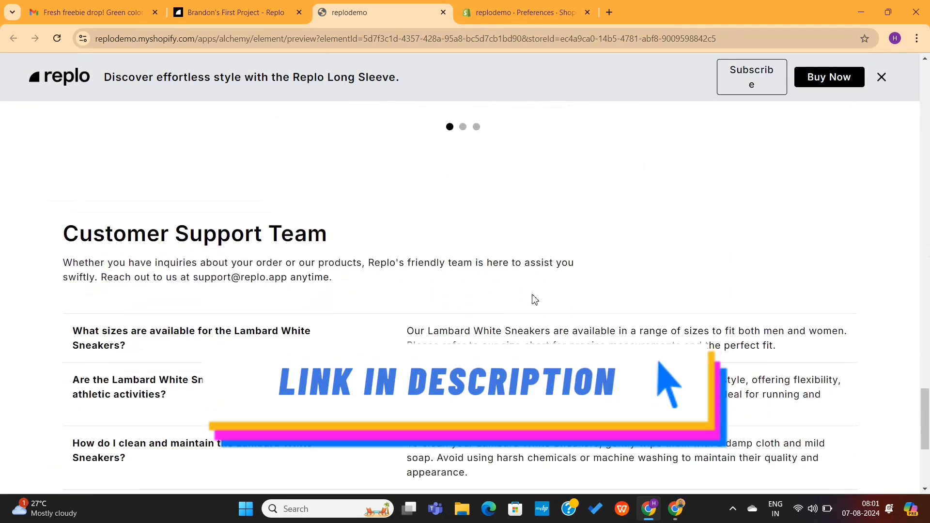
{"action": "scroll", "coordinate": [533, 298], "scroll_direction": "down", "scroll_amount": 5}
{"action": "scroll", "coordinate": [533, 298], "scroll_direction": "up", "scroll_amount": 15}
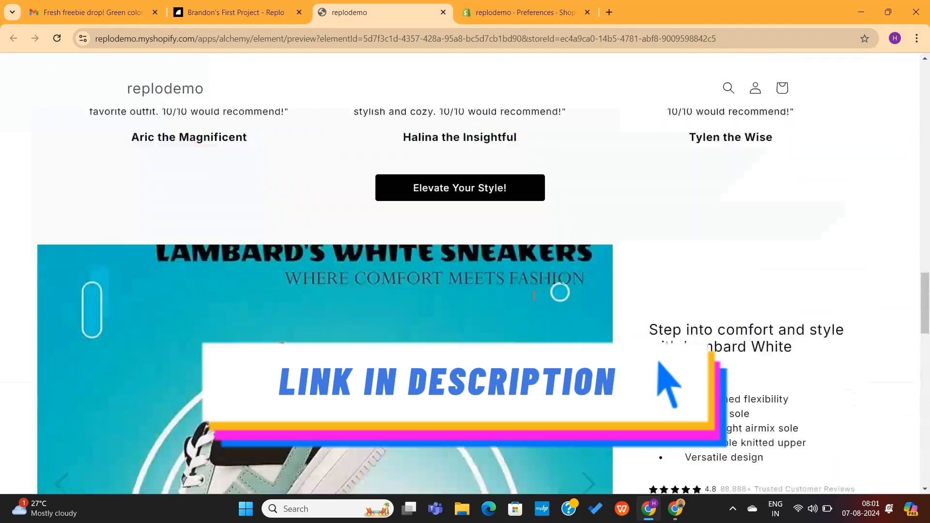
{"action": "scroll", "coordinate": [534, 300], "scroll_direction": "down", "scroll_amount": 4}
{"action": "scroll", "coordinate": [534, 301], "scroll_direction": "down", "scroll_amount": 18}
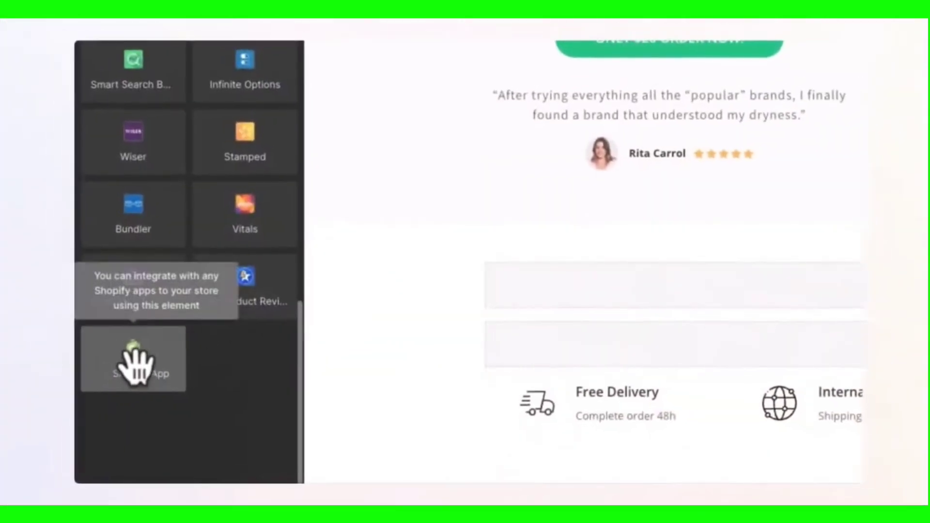
Place a Shopify App element on the skincare page beneath the hero section
{"action": "left_click_drag", "start_coordinate": [133, 366], "coordinate": [400, 286]}
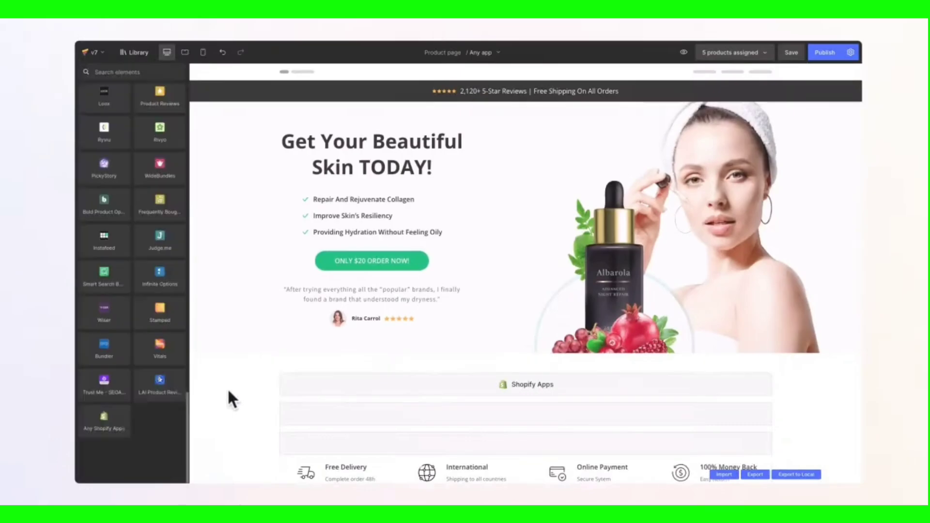